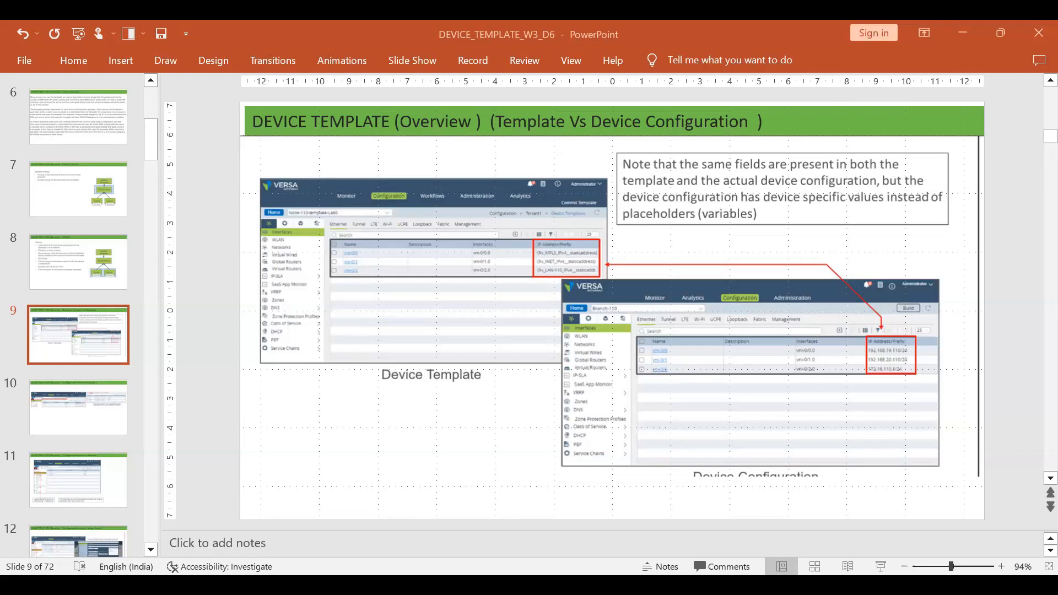
Switch from the slides to the Versa Director session in Chrome and open the infrastructure organizations list in the workflows.
{"action": "left_click", "coordinate": [598, 45]}
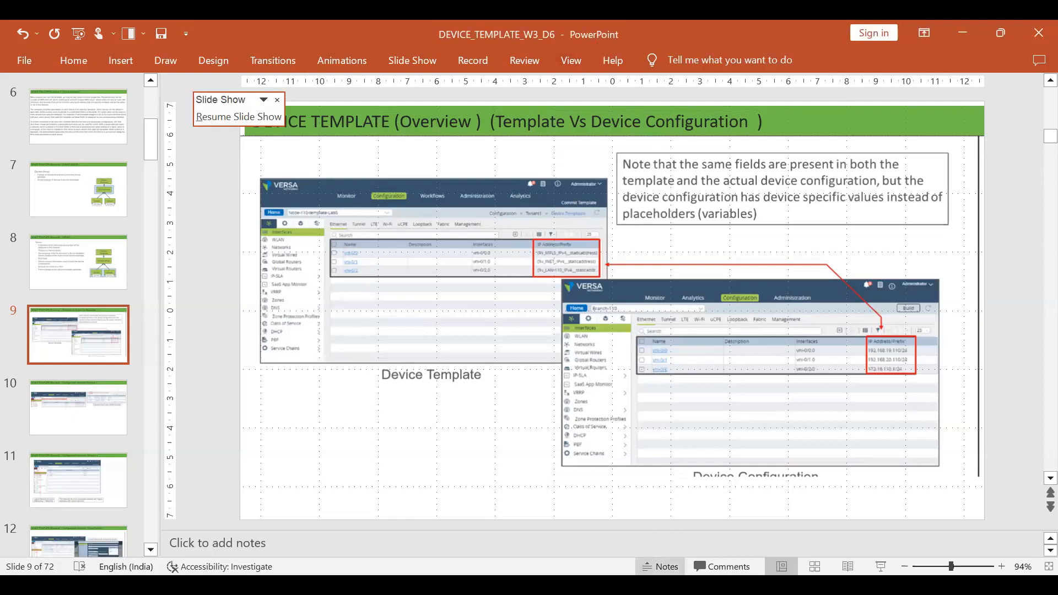
{"action": "left_click", "coordinate": [660, 585]}
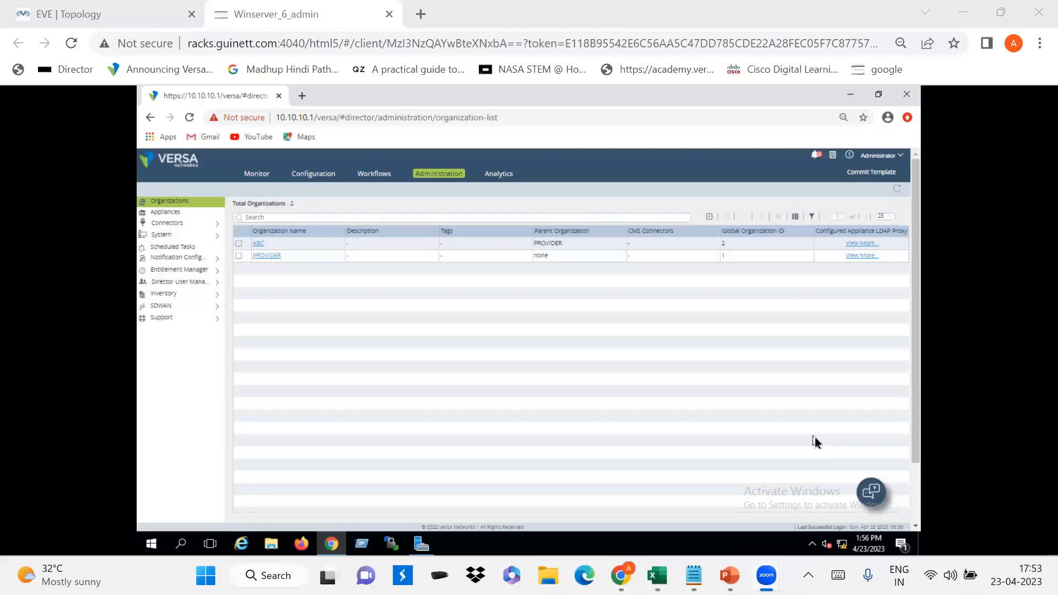
{"action": "left_click", "coordinate": [238, 243]}
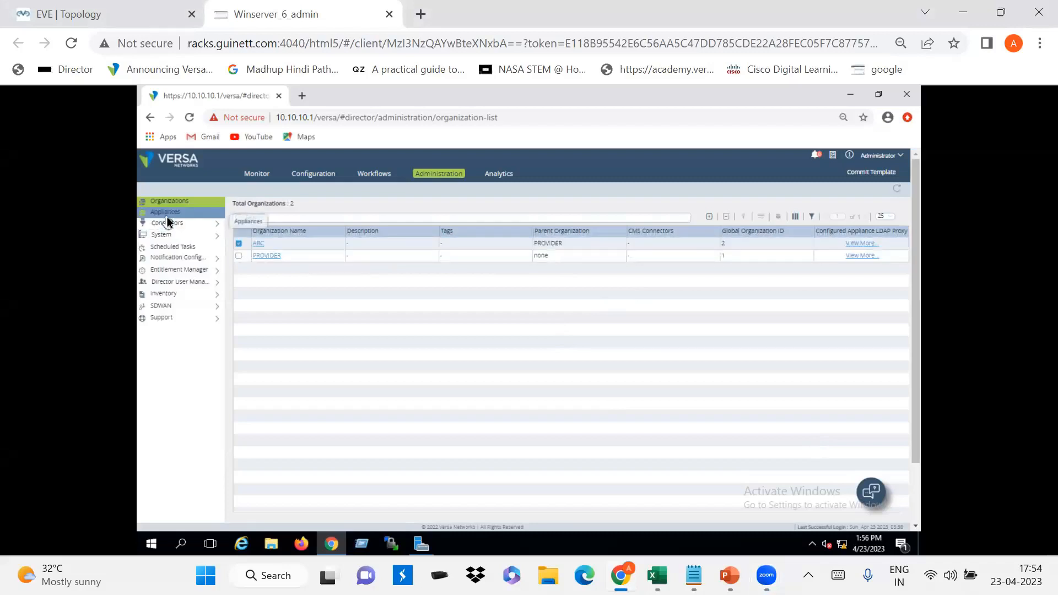
{"action": "left_click", "coordinate": [367, 181]}
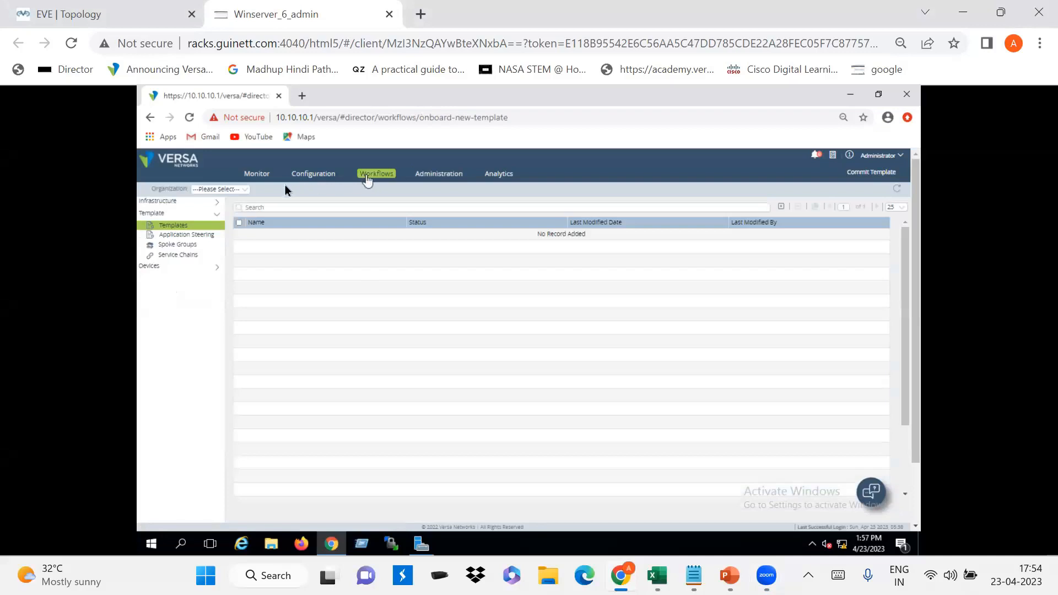
{"action": "left_click", "coordinate": [165, 201]}
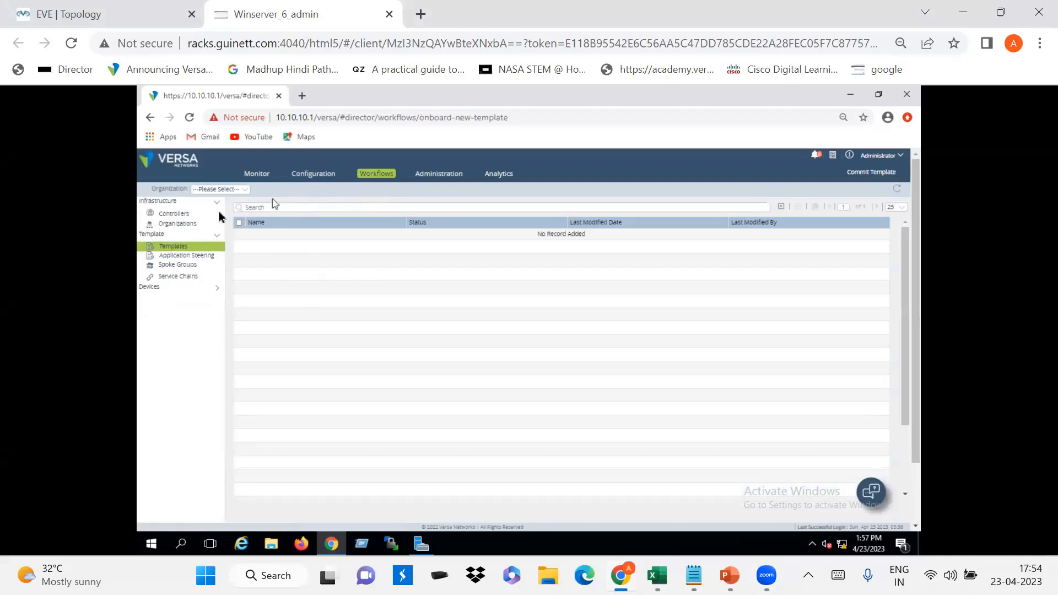
{"action": "left_click", "coordinate": [179, 228]}
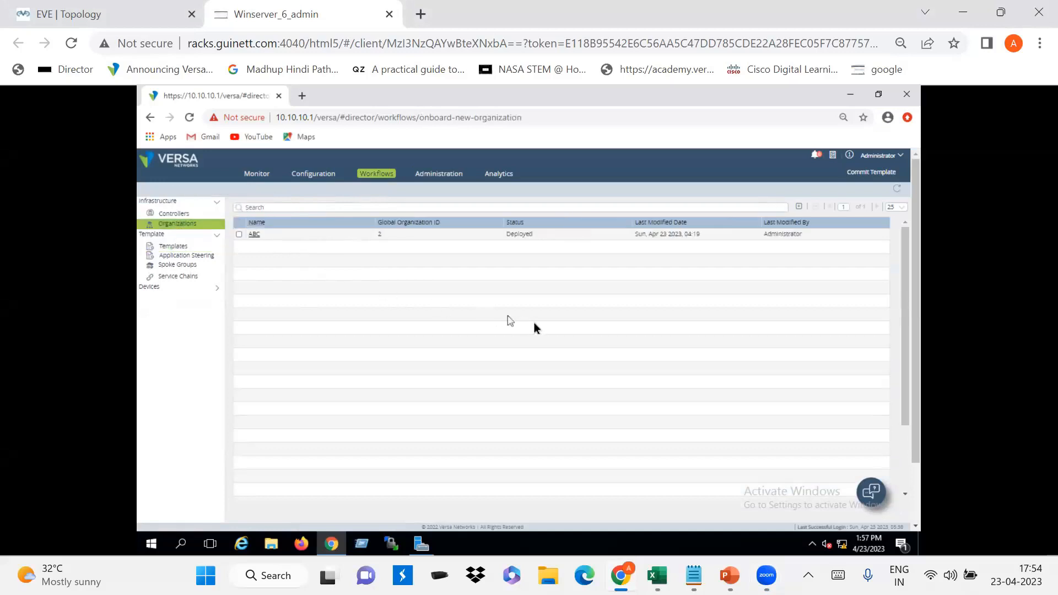
{"action": "left_click", "coordinate": [799, 212]}
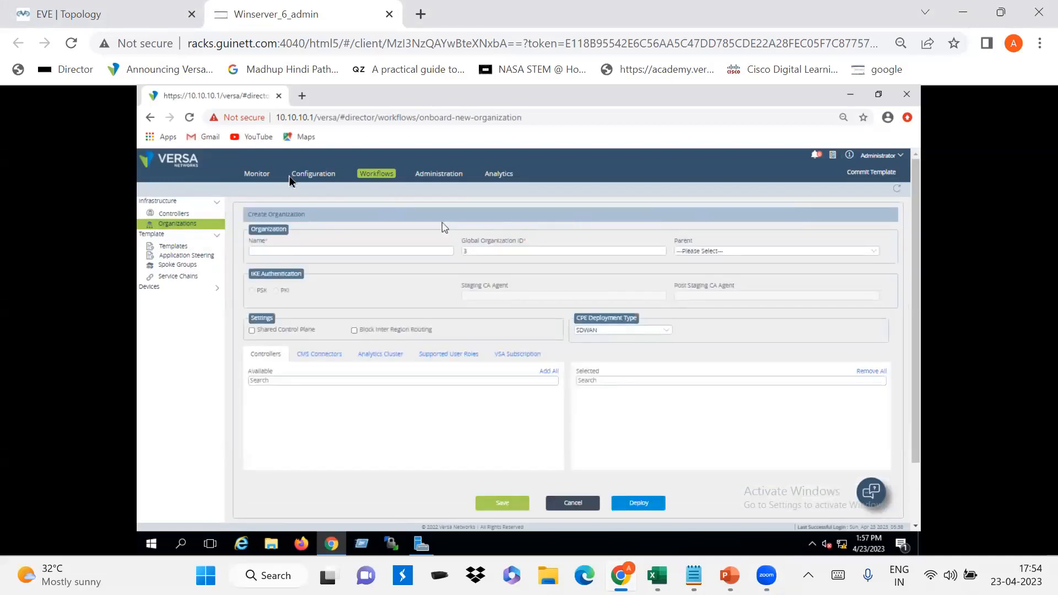
{"action": "left_click", "coordinate": [260, 173]}
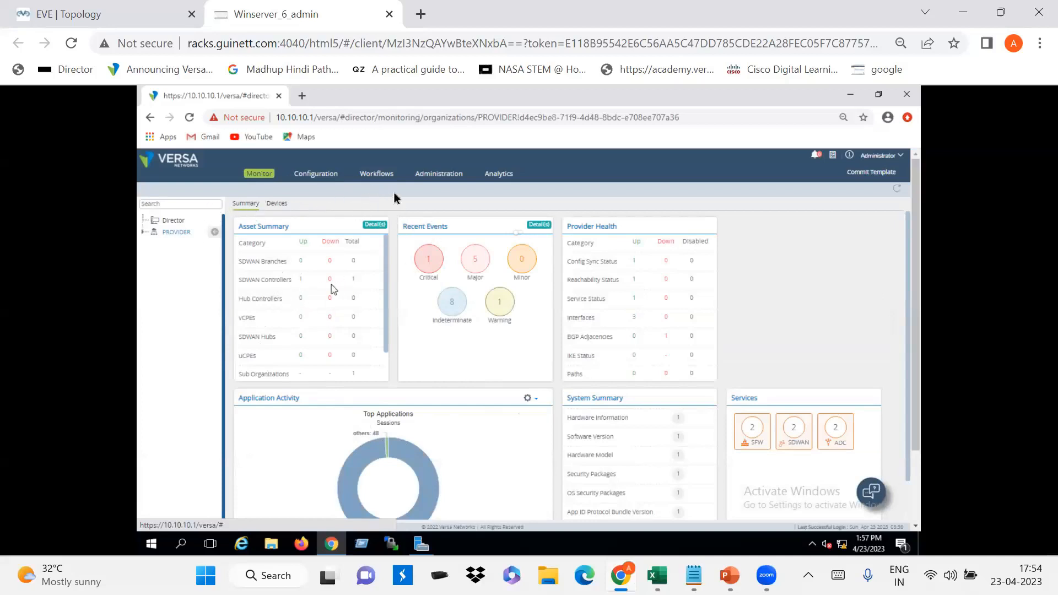
{"action": "left_click", "coordinate": [373, 175]}
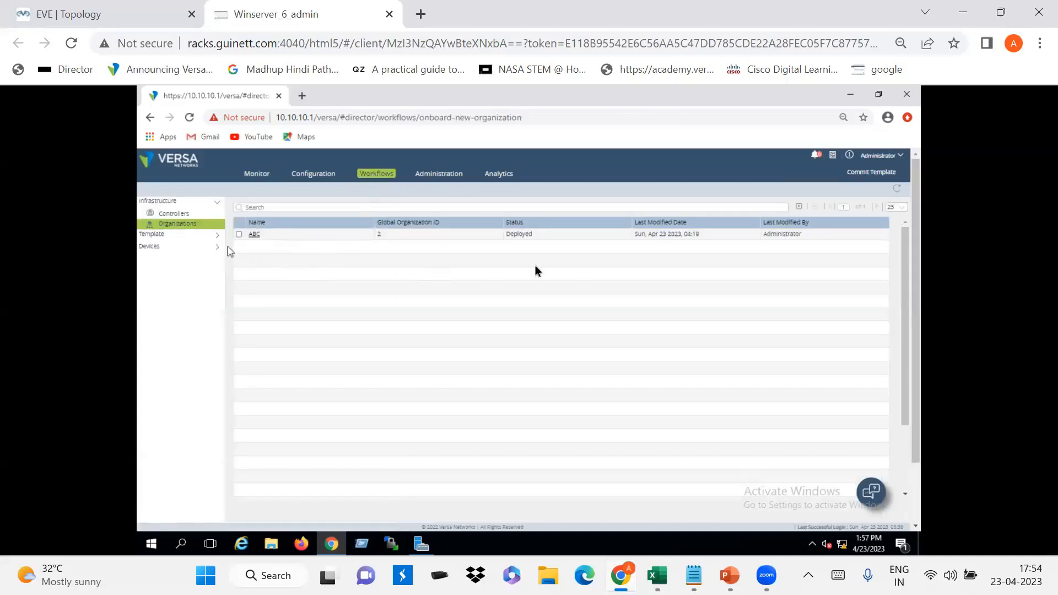
Start creating a new organization and enter TEST as its name.
{"action": "left_click", "coordinate": [798, 207]}
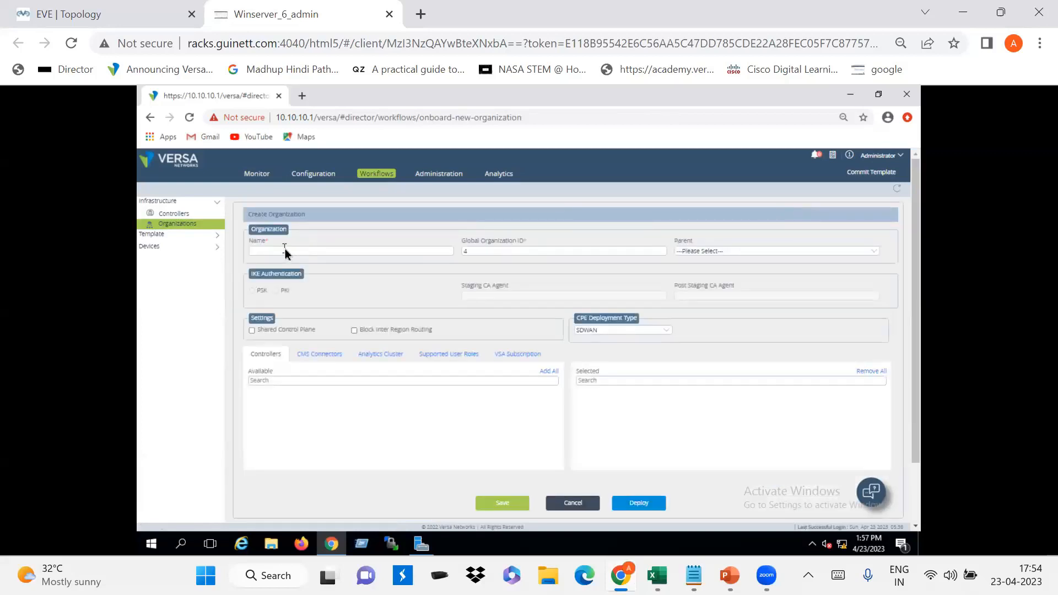
{"action": "type", "text": "TEST"}
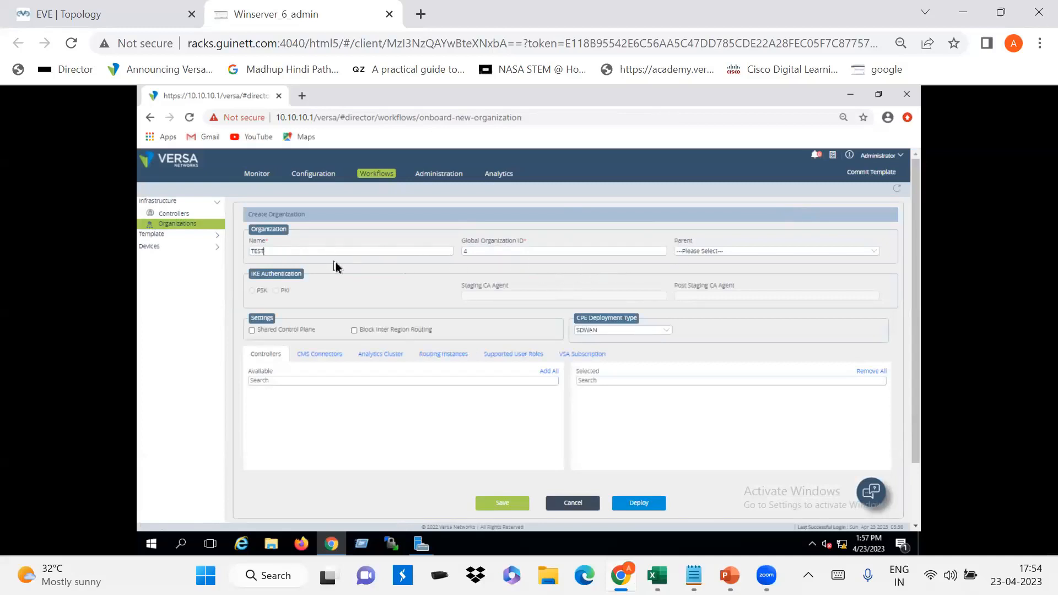
{"action": "left_click", "coordinate": [728, 575]}
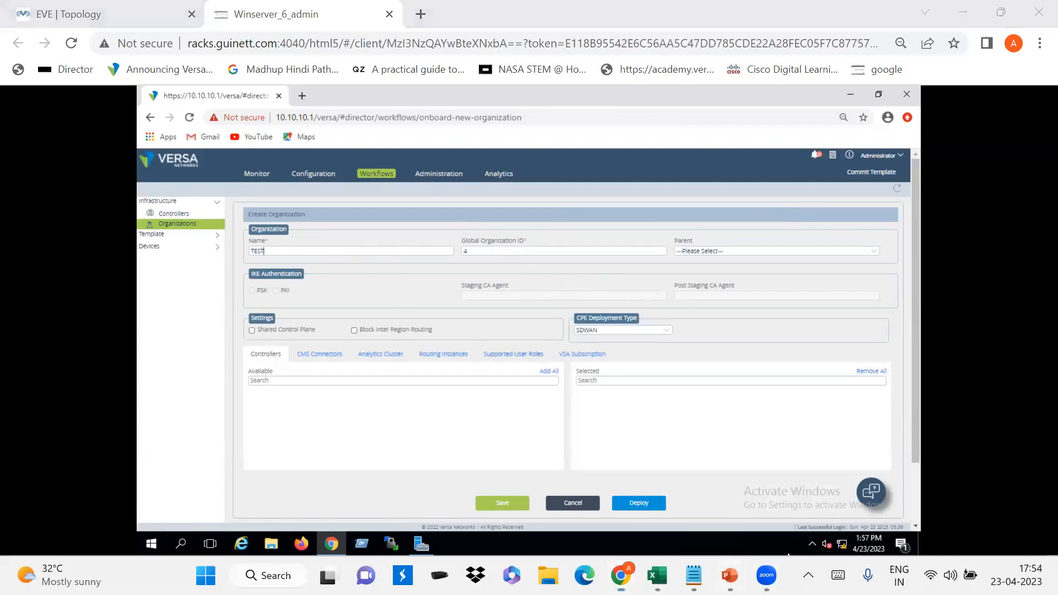
{"action": "left_click", "coordinate": [660, 498]}
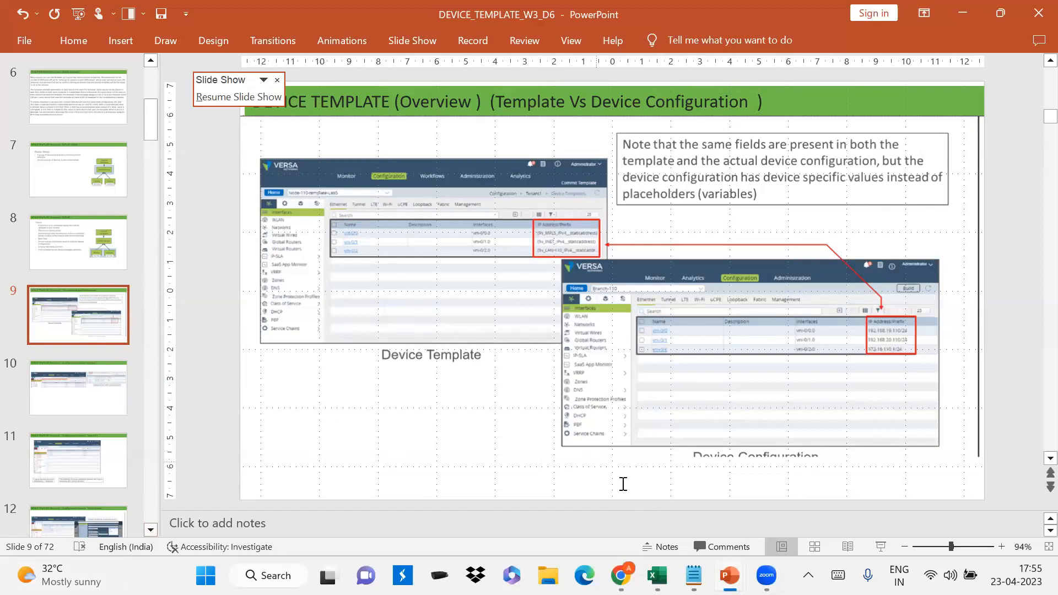
{"action": "mouse_move", "coordinate": [621, 575]}
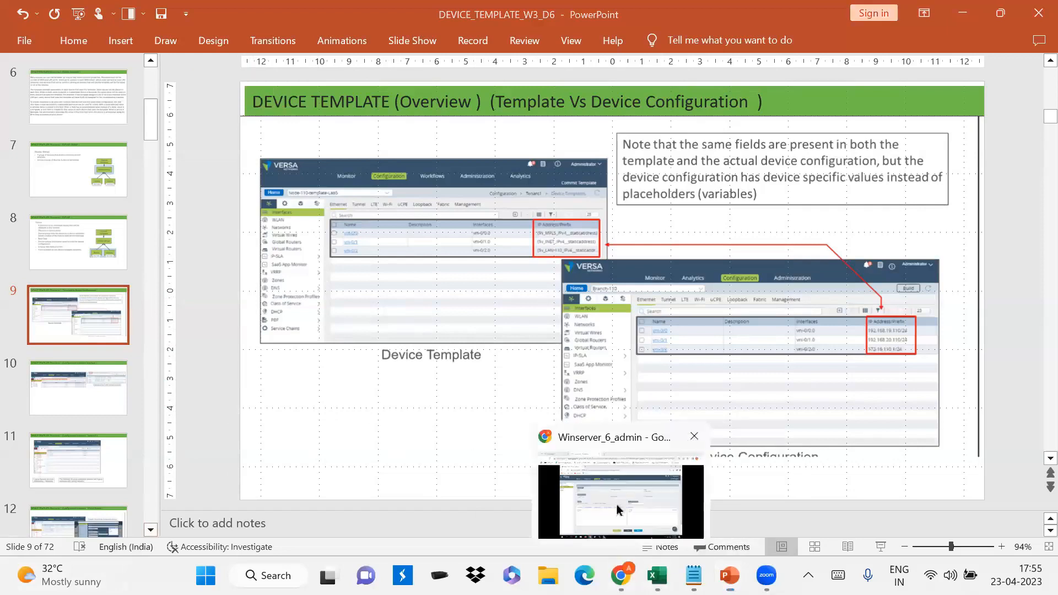
{"action": "left_click", "coordinate": [616, 504]}
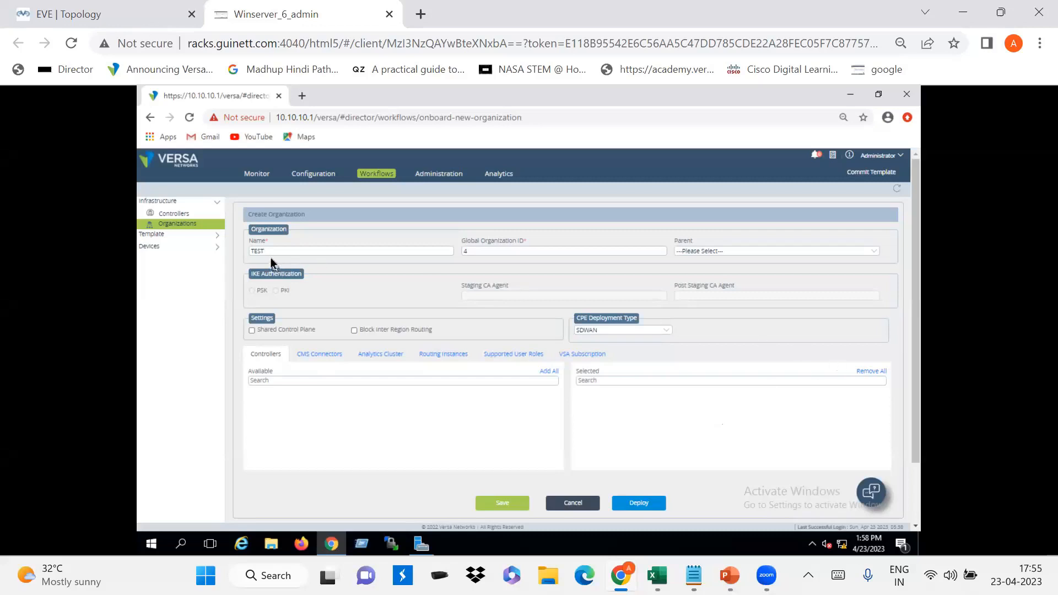
Replace the new organization's name with GUI and set its parent organization to PROVIDER.
{"action": "left_click_drag", "start_coordinate": [269, 252], "coordinate": [218, 255]}
{"action": "key", "text": "BackSpace"}
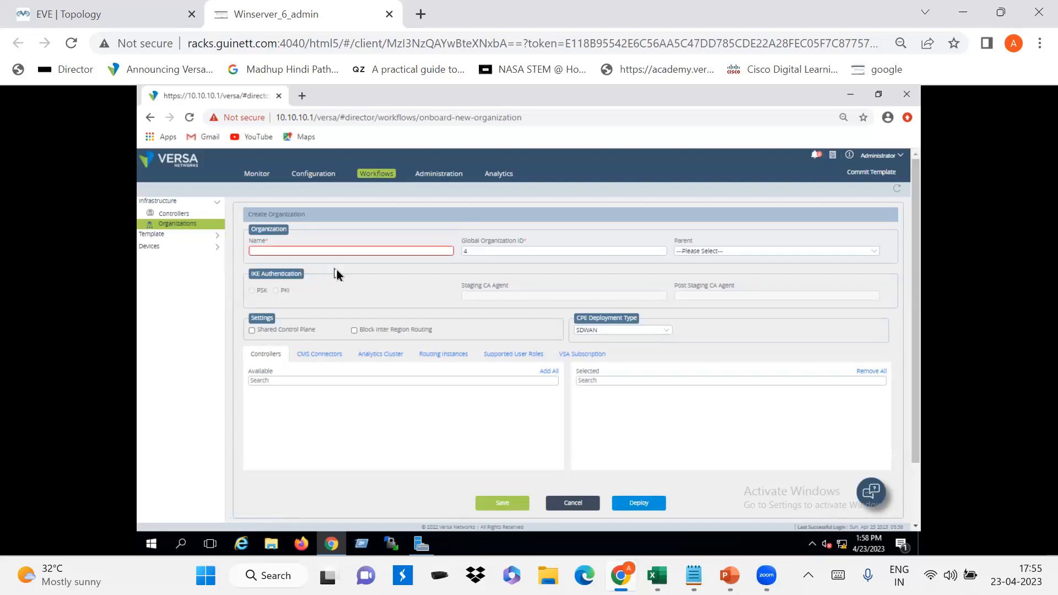
{"action": "type", "text": "GUI"}
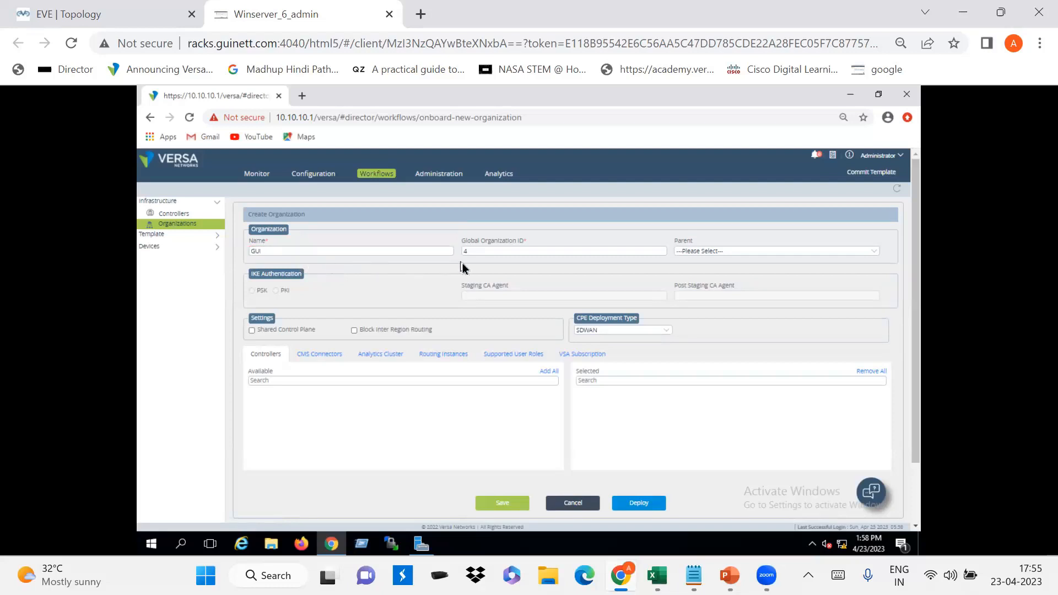
{"action": "left_click", "coordinate": [721, 255]}
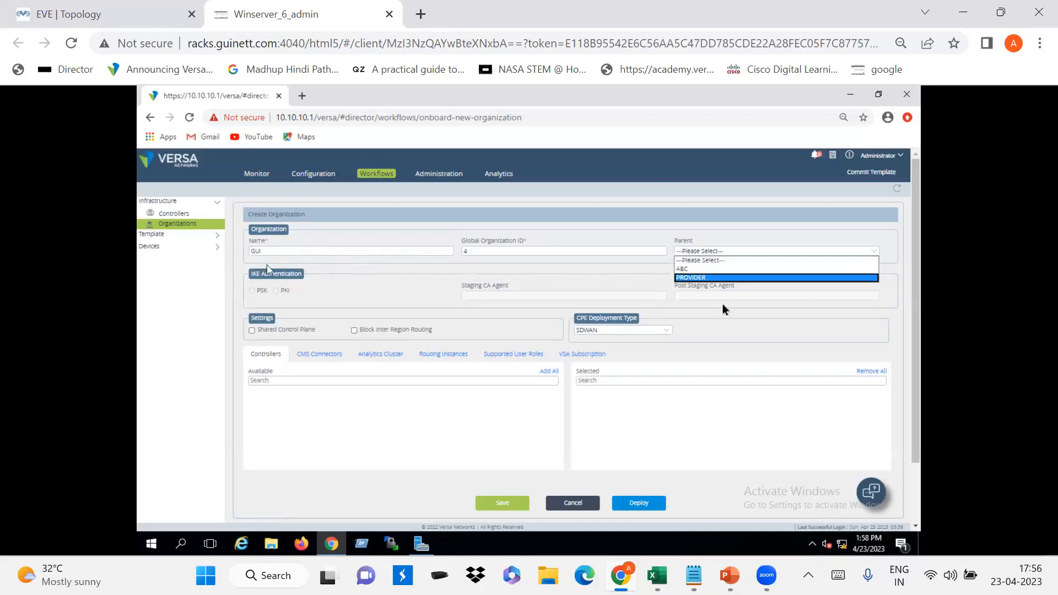
{"action": "left_click", "coordinate": [703, 277]}
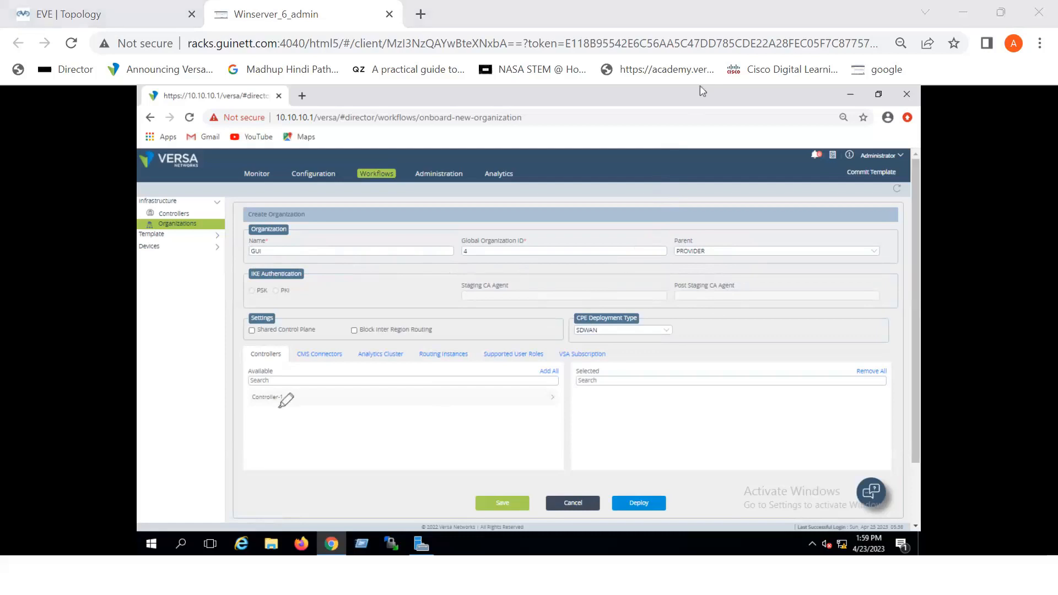
Add Controller-1 to the selected controllers of the new organization.
{"action": "mouse_move", "coordinate": [280, 407]}
{"action": "left_mouse_down"}
{"action": "mouse_move", "coordinate": [313, 407]}
{"action": "mouse_move", "coordinate": [259, 375]}
{"action": "mouse_move", "coordinate": [306, 421]}
{"action": "mouse_move", "coordinate": [282, 408]}
{"action": "left_mouse_up"}
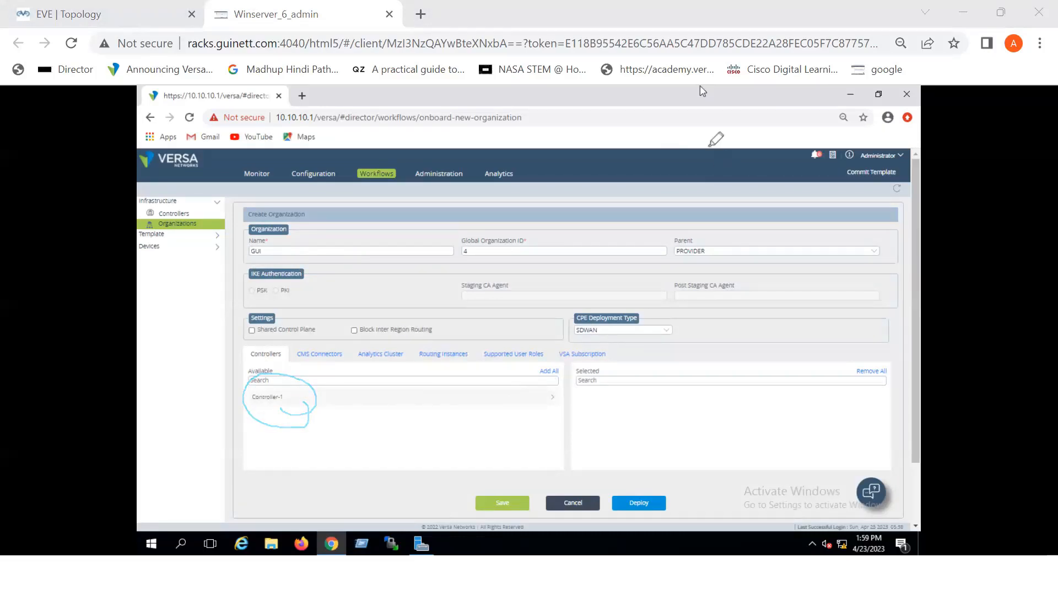
{"action": "left_click", "coordinate": [703, 90]}
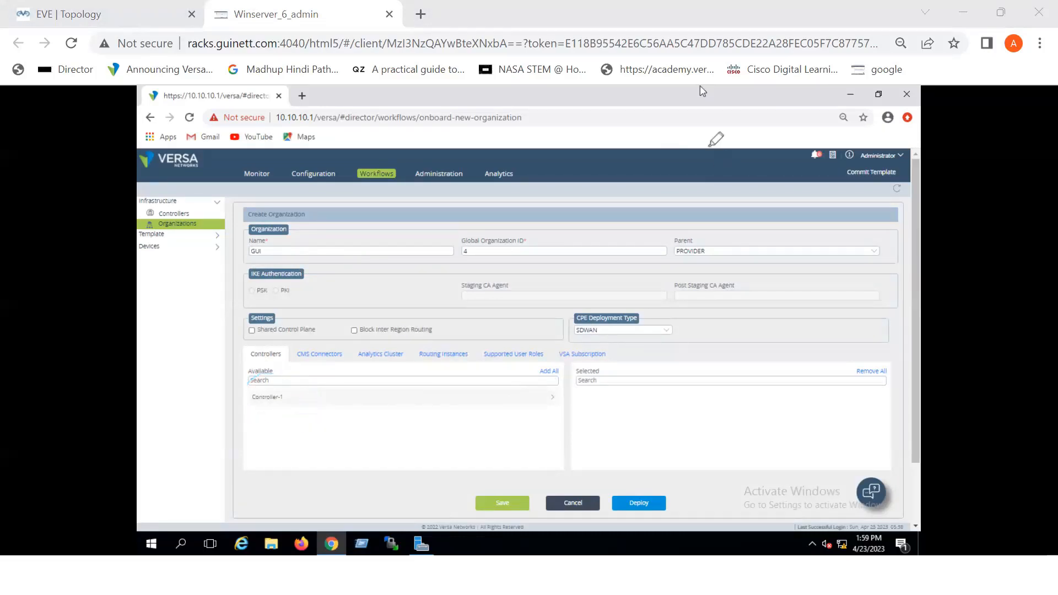
{"action": "left_click", "coordinate": [546, 398]}
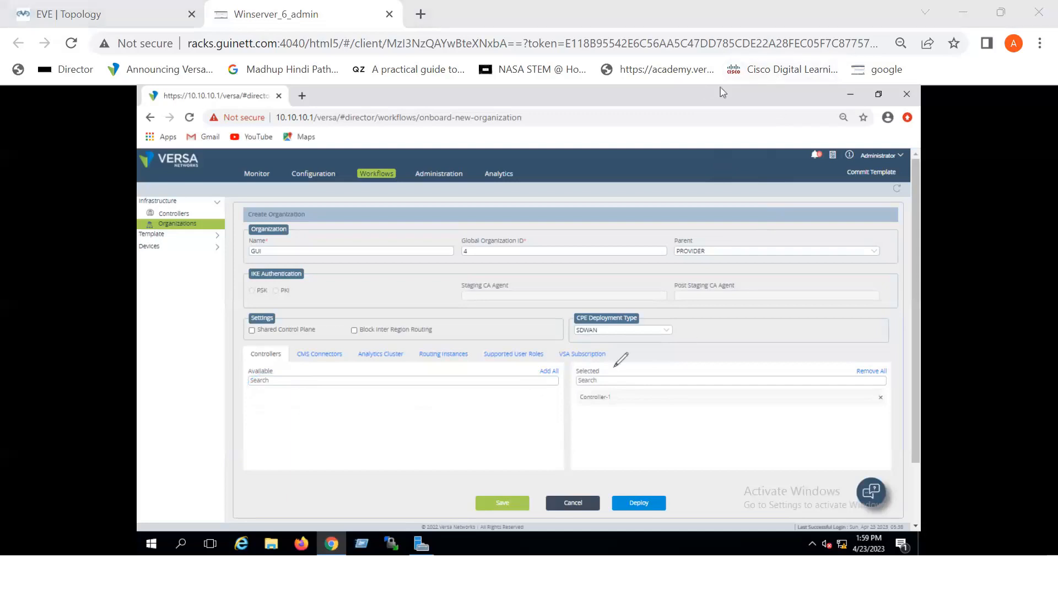
{"action": "mouse_move", "coordinate": [603, 408]}
{"action": "left_mouse_down"}
{"action": "mouse_move", "coordinate": [773, 367]}
{"action": "mouse_move", "coordinate": [604, 360]}
{"action": "mouse_move", "coordinate": [613, 365]}
{"action": "left_mouse_up"}
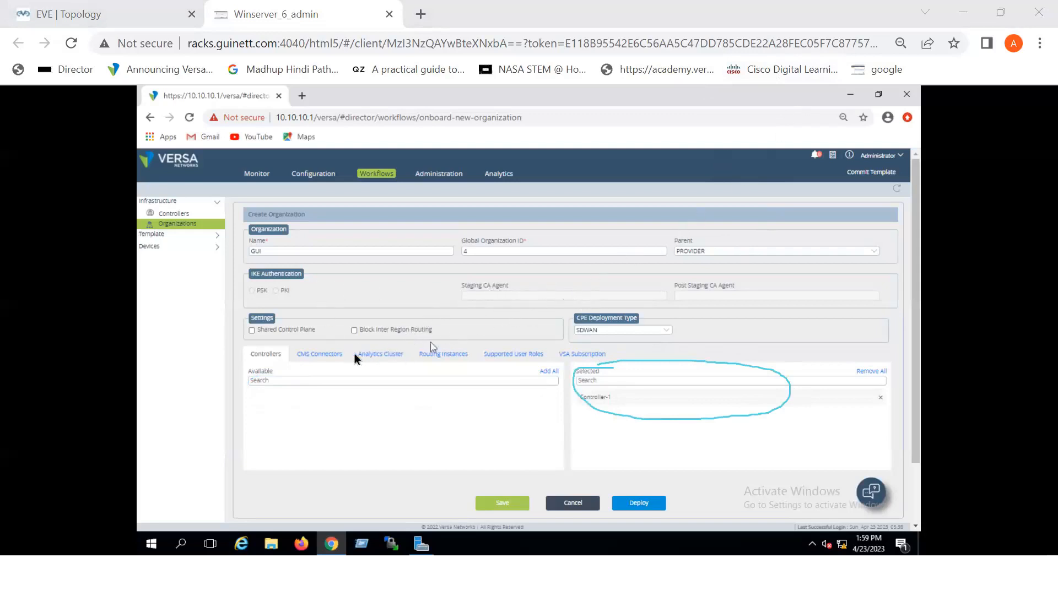
Look over the CMS connectors and add VAN-Cluster as the organization's analytics cluster.
{"action": "left_click", "coordinate": [333, 355]}
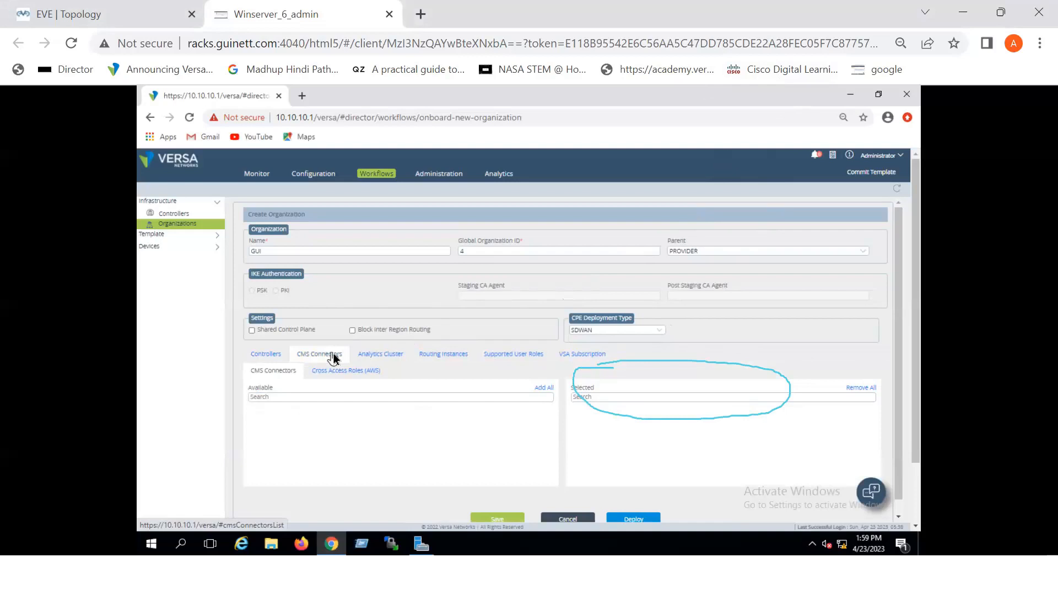
{"action": "left_click", "coordinate": [384, 357]}
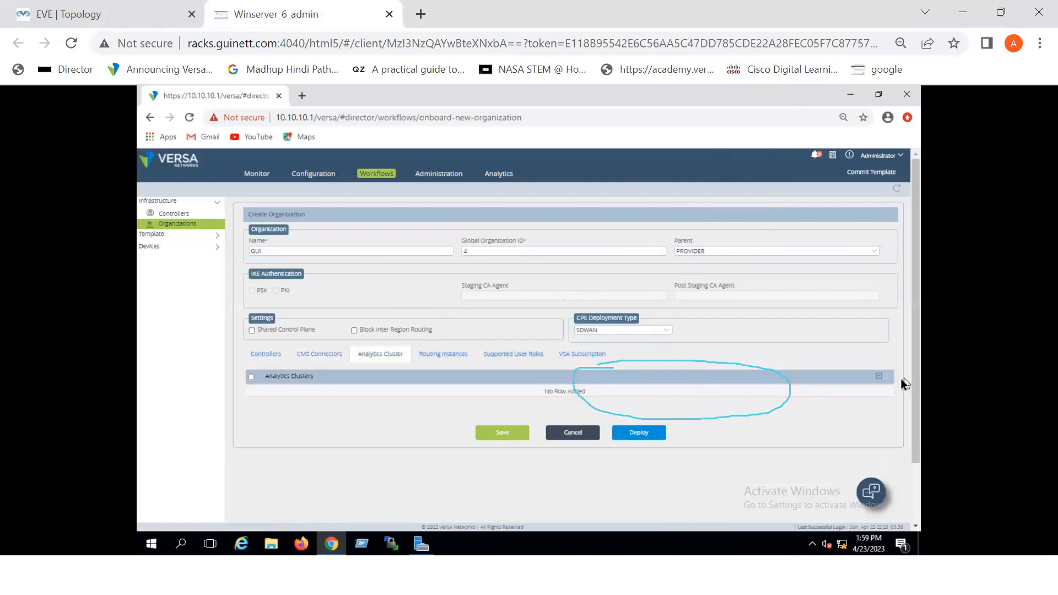
{"action": "left_click", "coordinate": [878, 376]}
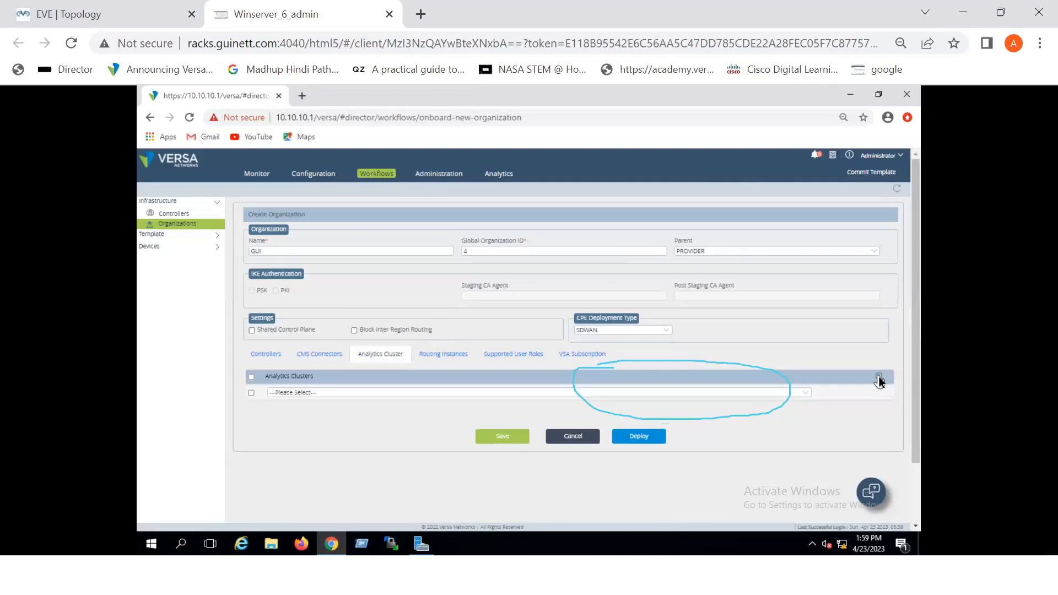
{"action": "left_click", "coordinate": [805, 393]}
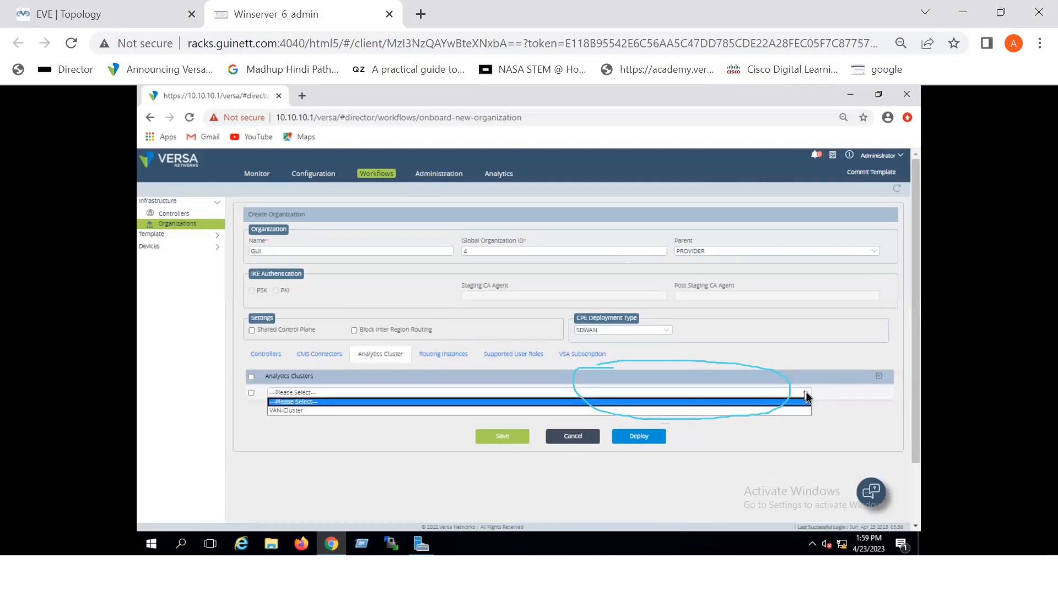
{"action": "left_click", "coordinate": [301, 411]}
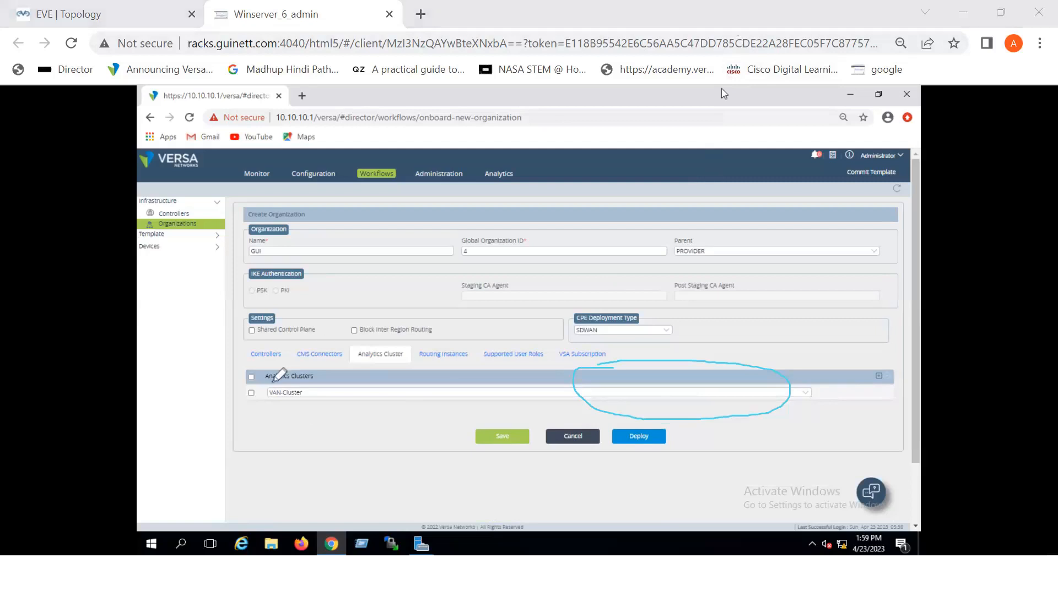
{"action": "mouse_move", "coordinate": [274, 375]}
{"action": "left_mouse_down"}
{"action": "mouse_move", "coordinate": [255, 381]}
{"action": "mouse_move", "coordinate": [295, 418]}
{"action": "mouse_move", "coordinate": [298, 373]}
{"action": "left_mouse_up"}
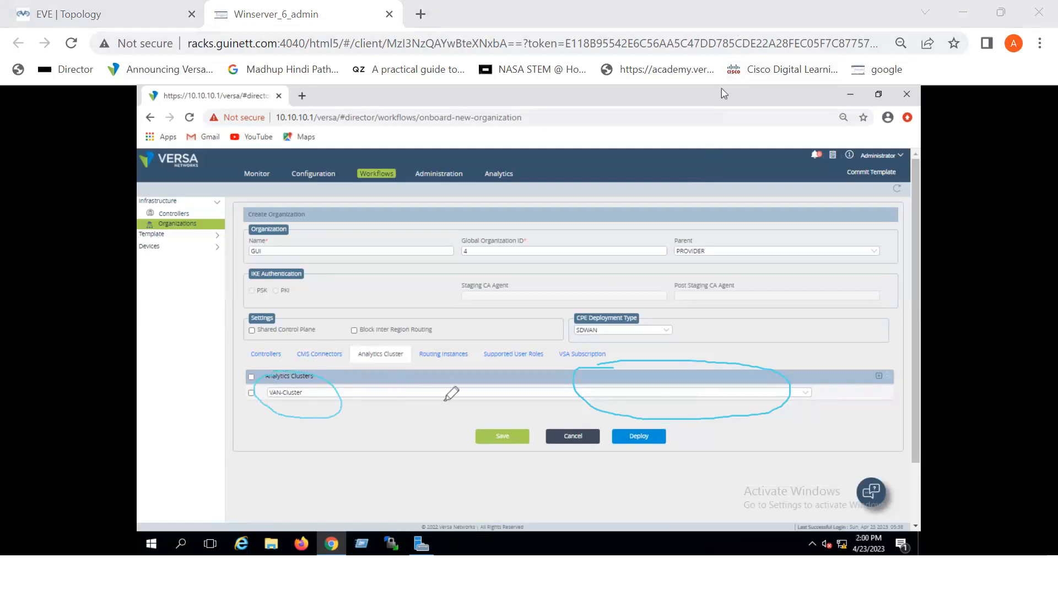
{"action": "key", "text": "ctrl+z"}
Examine the organization's routing instances and the form for adding another one, then cancel the form.
{"action": "left_click", "coordinate": [447, 353]}
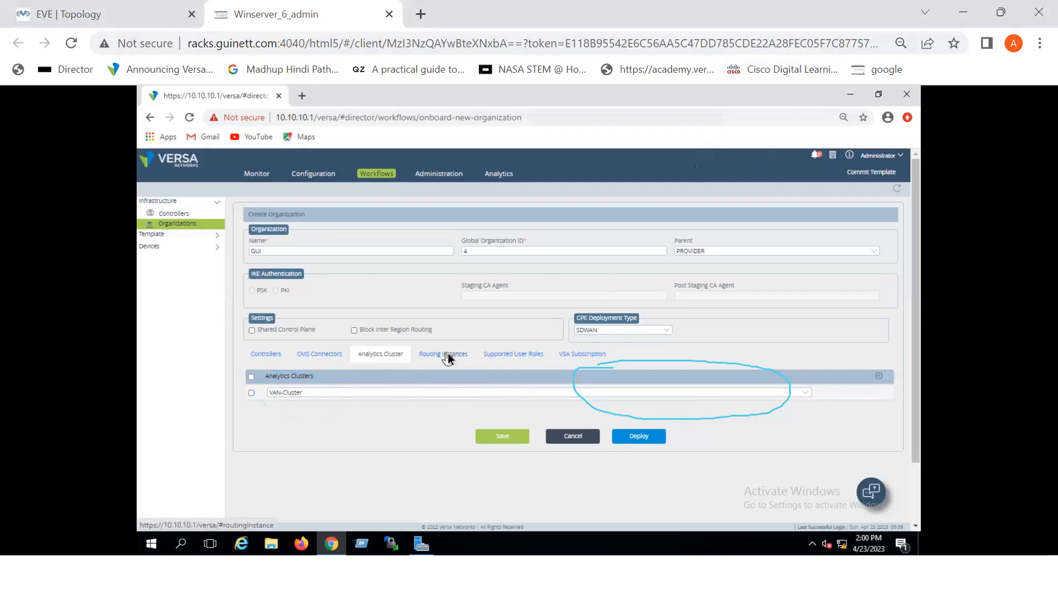
{"action": "left_click", "coordinate": [448, 353]}
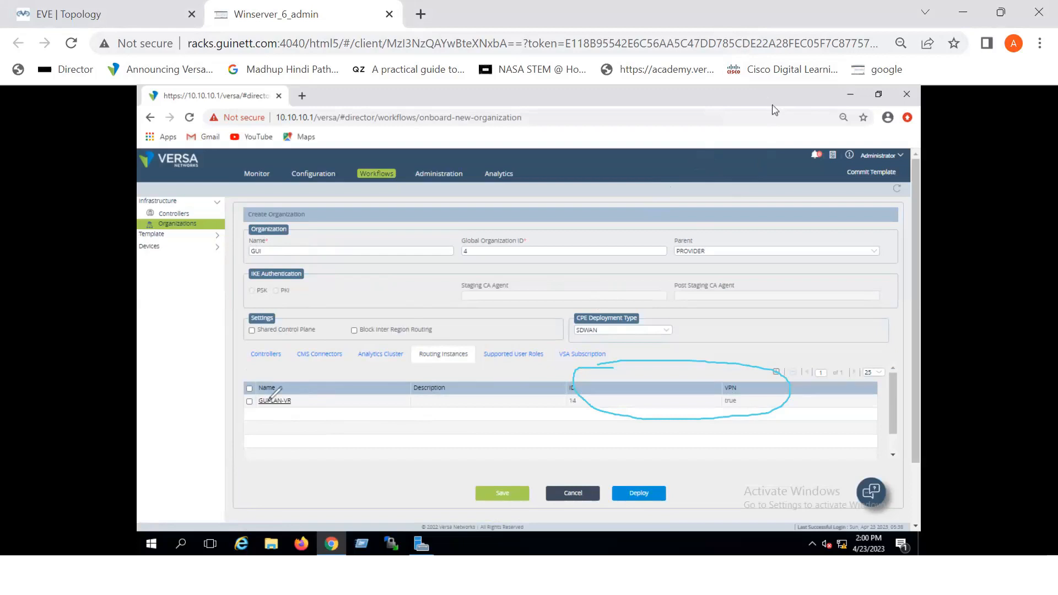
{"action": "mouse_move", "coordinate": [270, 381]}
{"action": "left_mouse_down"}
{"action": "mouse_move", "coordinate": [245, 398]}
{"action": "mouse_move", "coordinate": [296, 401]}
{"action": "mouse_move", "coordinate": [257, 385]}
{"action": "left_mouse_up"}
{"action": "left_click", "coordinate": [776, 373]}
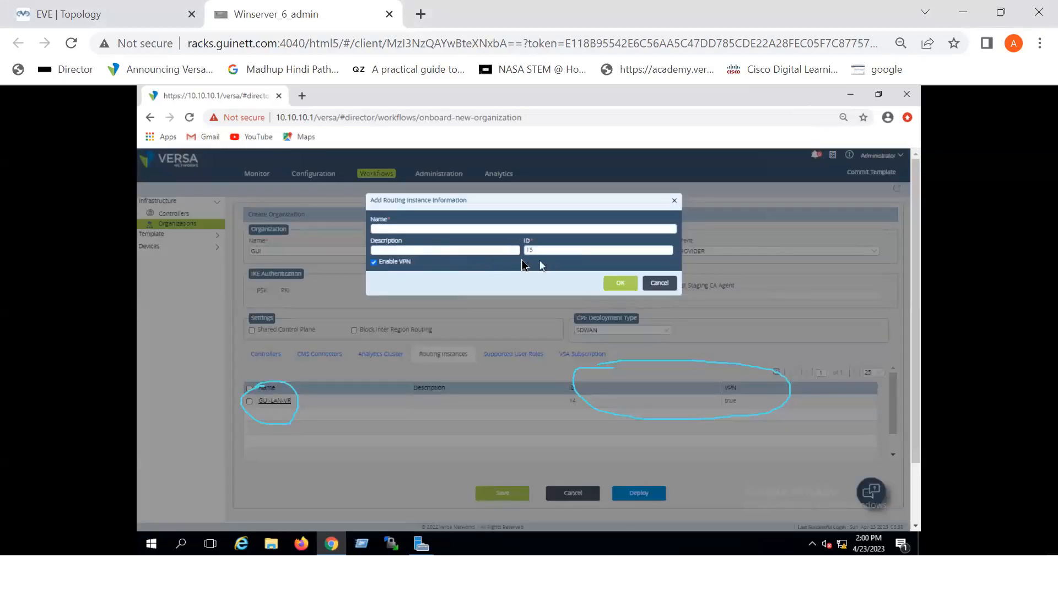
{"action": "left_click", "coordinate": [660, 284]}
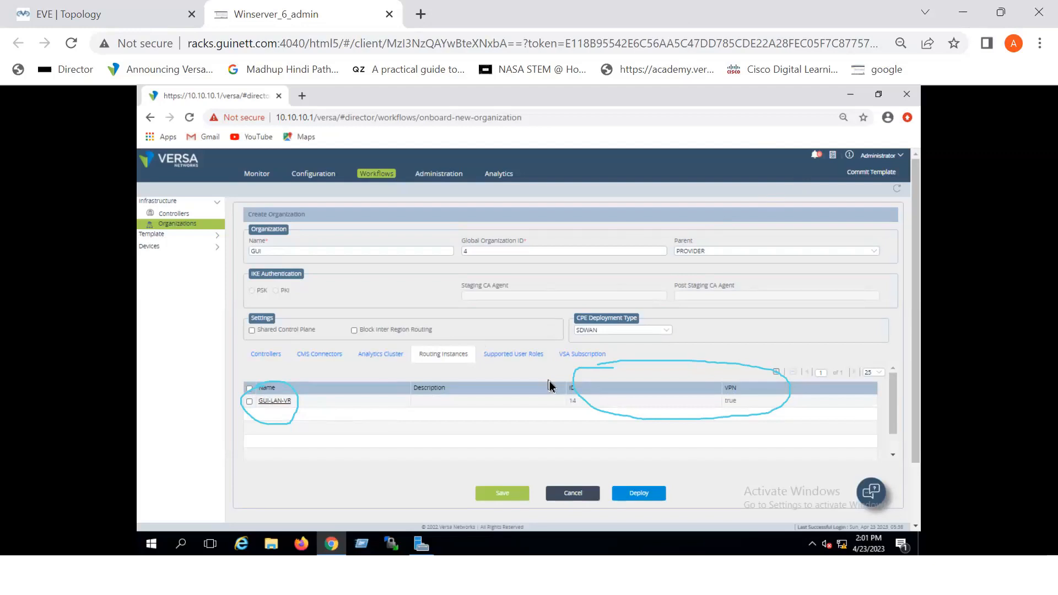
Examine the available CPE deployment types for the new organization without changing the selection.
{"action": "left_click", "coordinate": [637, 332]}
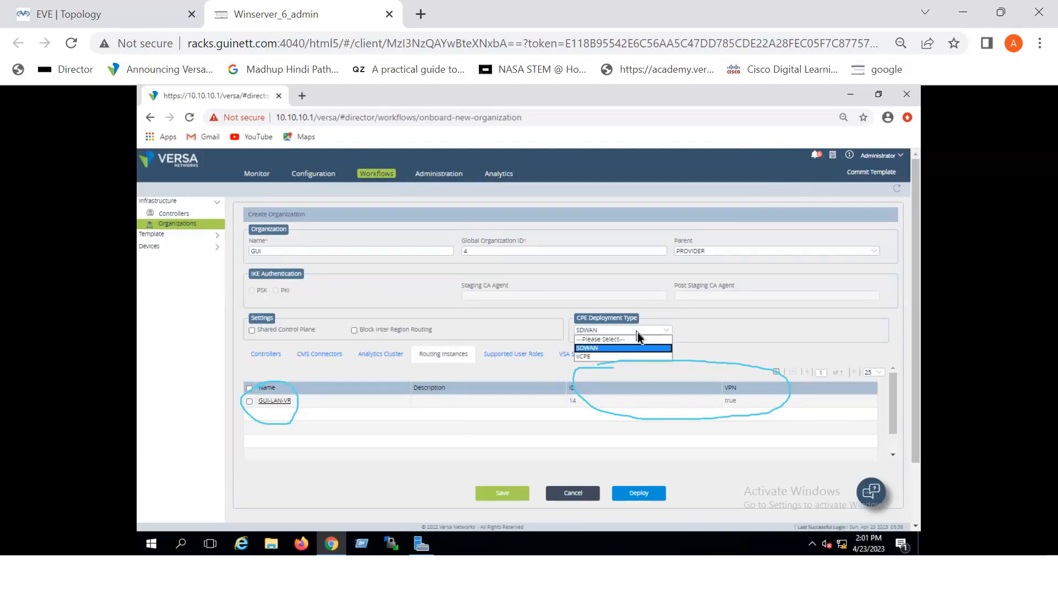
{"action": "left_click", "coordinate": [637, 331]}
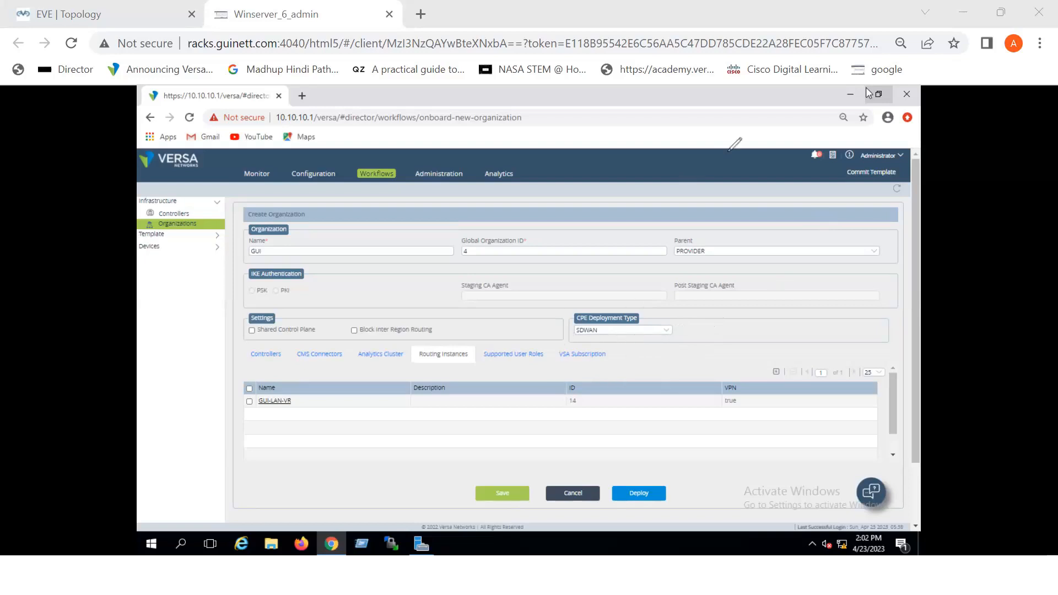
Add all available tenant roles to the supported user roles of the GUI organization and deploy it.
{"action": "left_click", "coordinate": [530, 359]}
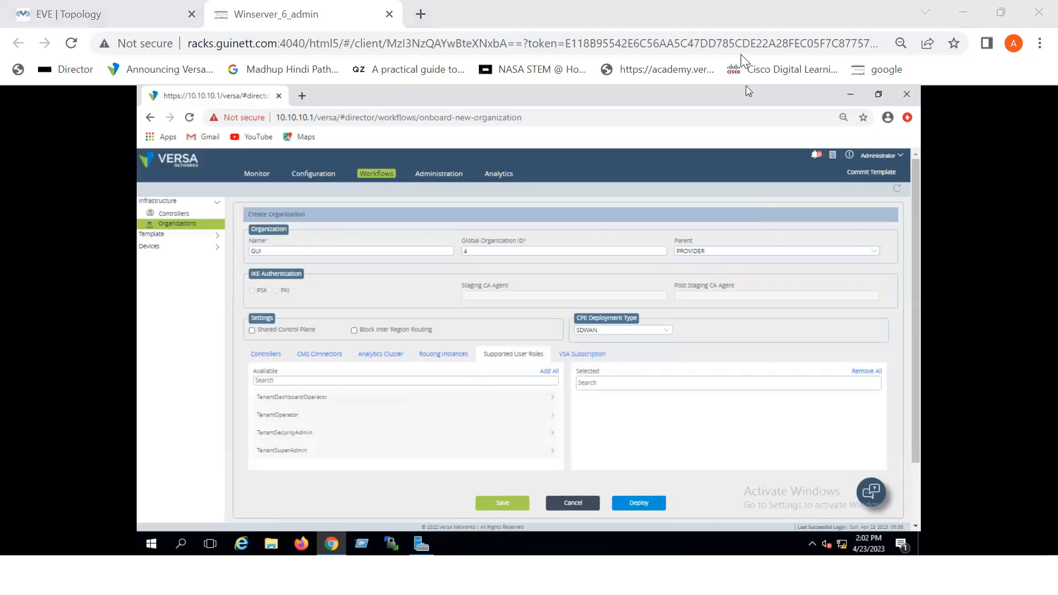
{"action": "left_click_drag", "start_coordinate": [256, 403], "coordinate": [320, 403]}
{"action": "mouse_move", "coordinate": [265, 421]}
{"action": "left_mouse_down"}
{"action": "mouse_move", "coordinate": [313, 421]}
{"action": "mouse_move", "coordinate": [332, 441]}
{"action": "mouse_move", "coordinate": [319, 459]}
{"action": "left_mouse_up"}
{"action": "left_click", "coordinate": [554, 374]}
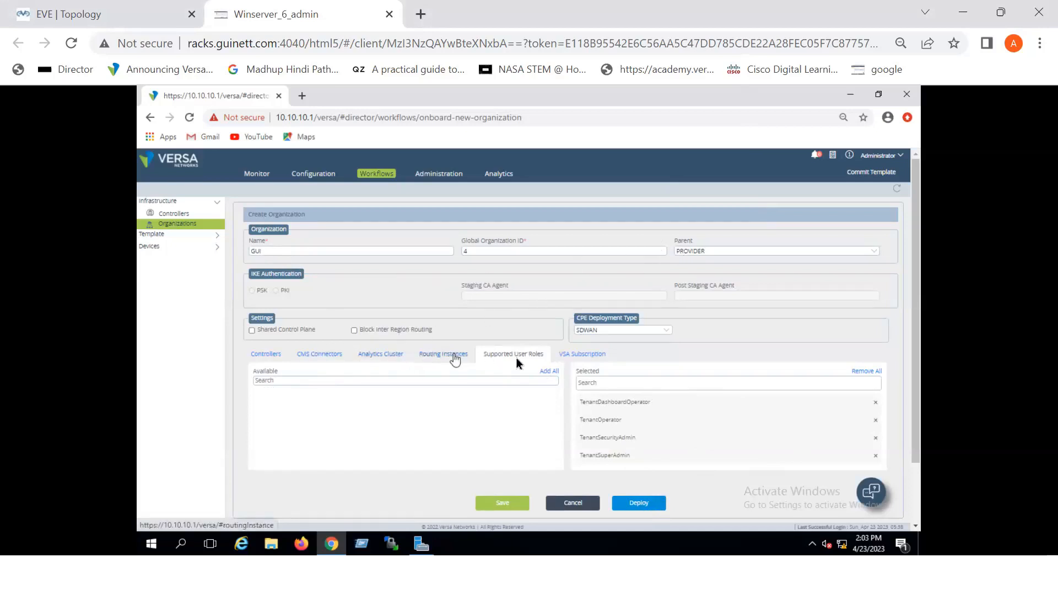
{"action": "left_click", "coordinate": [644, 502]}
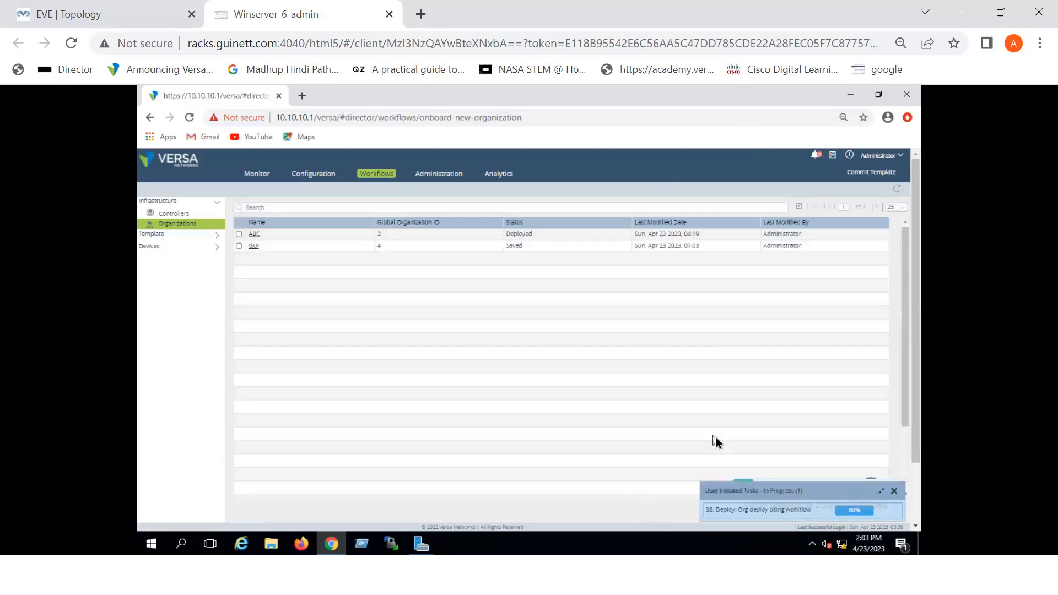
Refresh the task list and examine the running messages of the GUI organization deployment, then close the list.
{"action": "left_click", "coordinate": [834, 157]}
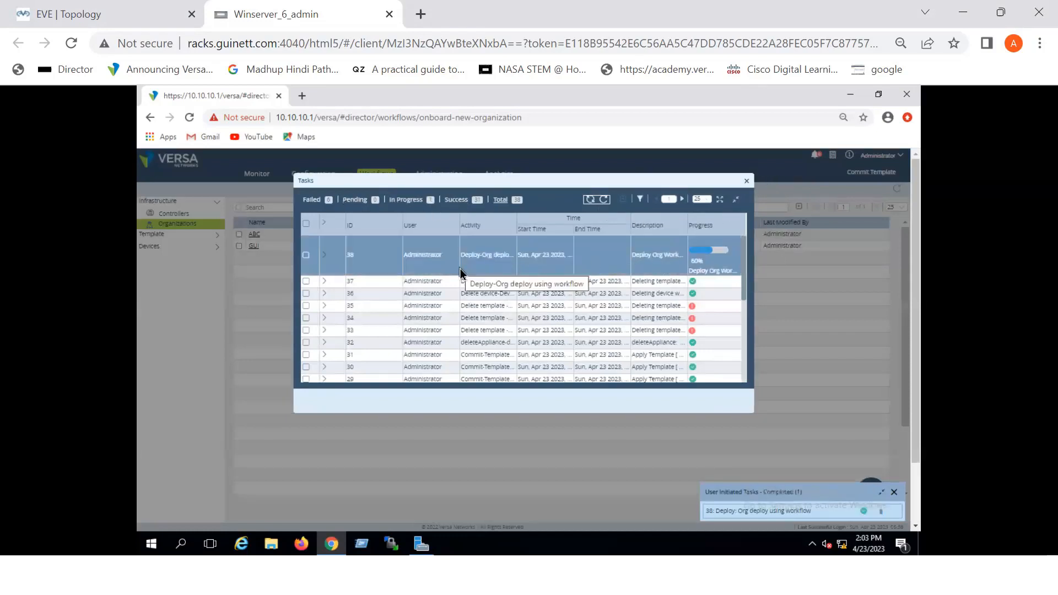
{"action": "left_click", "coordinate": [604, 200]}
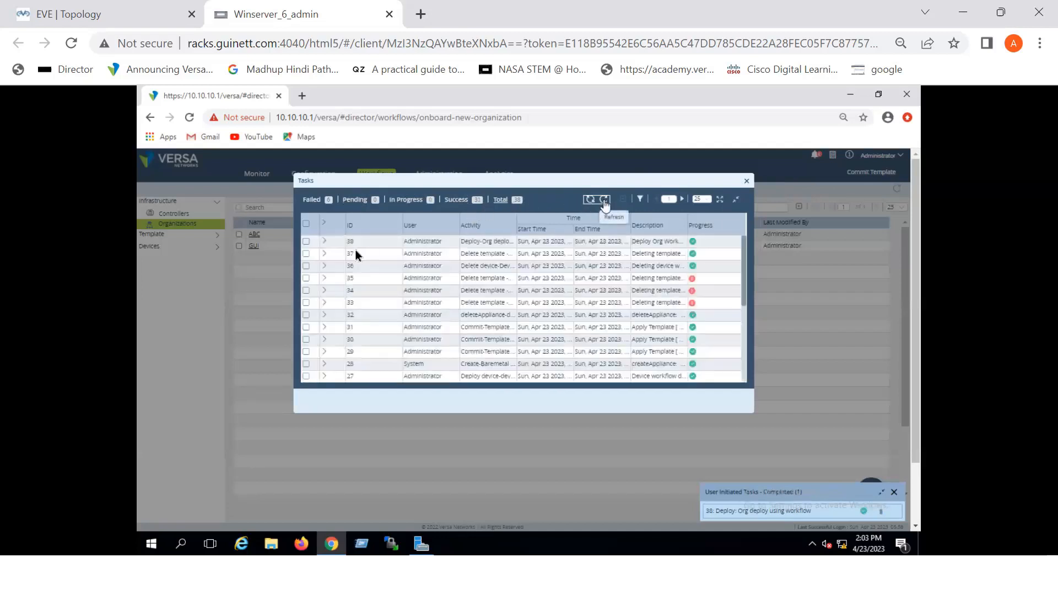
{"action": "left_click", "coordinate": [326, 242]}
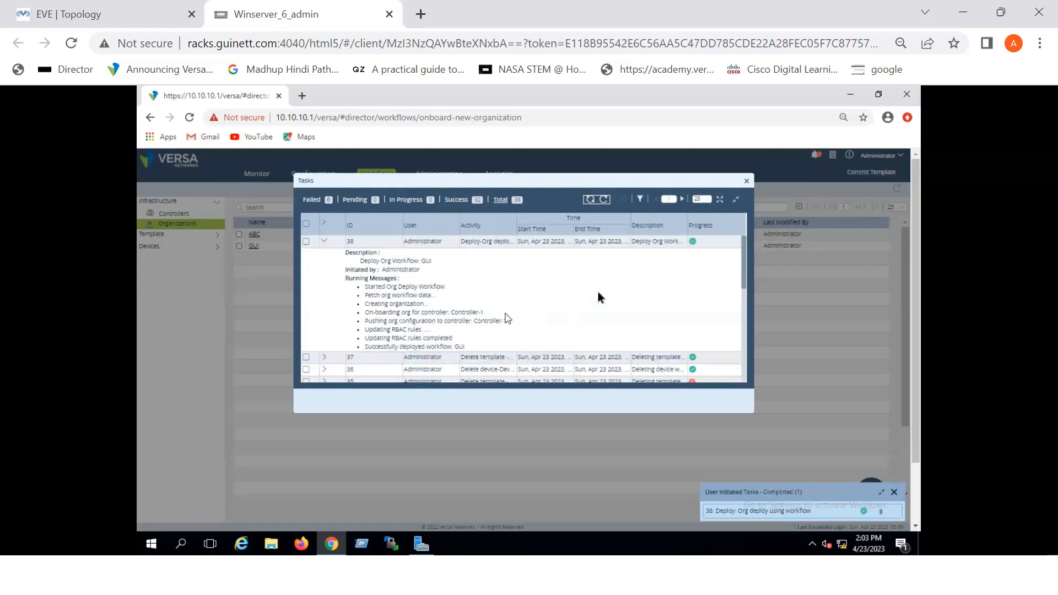
{"action": "left_click", "coordinate": [747, 184]}
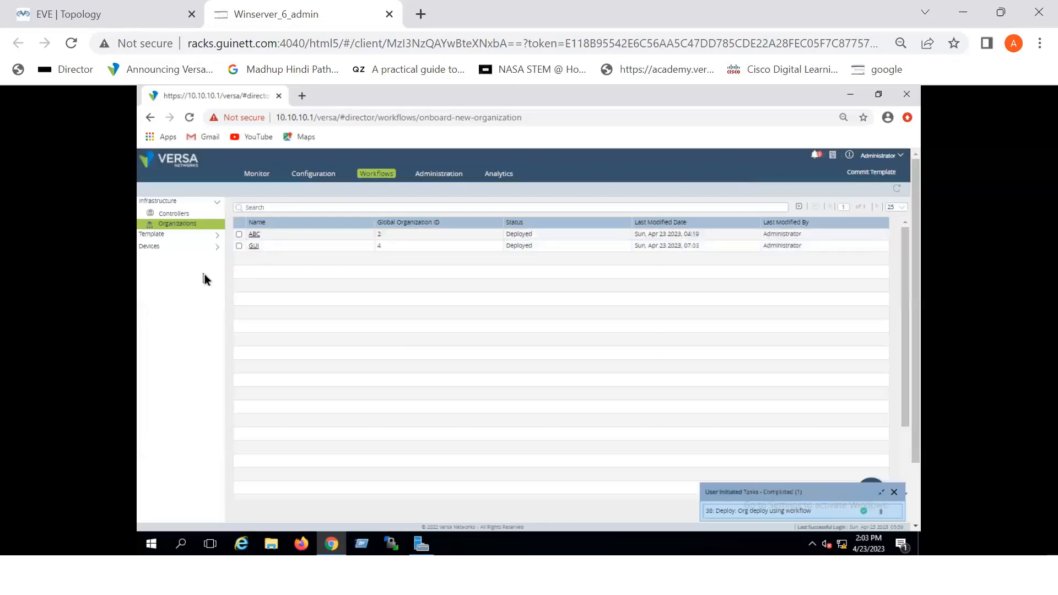
Expand the Template group of the workflows.
{"action": "left_click", "coordinate": [171, 237]}
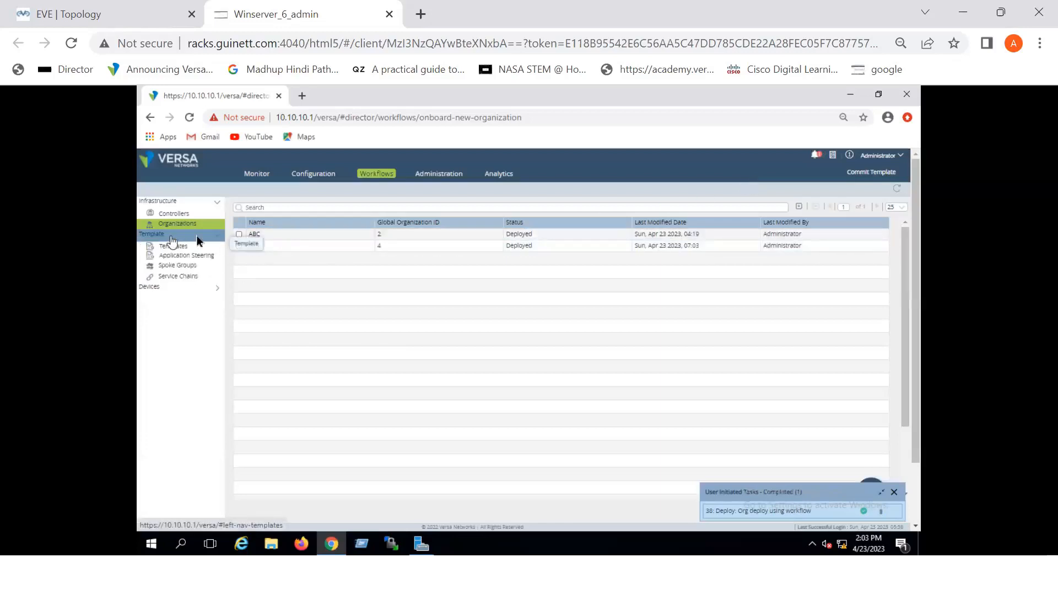
{"action": "key", "text": "alt+Tab"}
{"action": "key", "text": "Tab"}
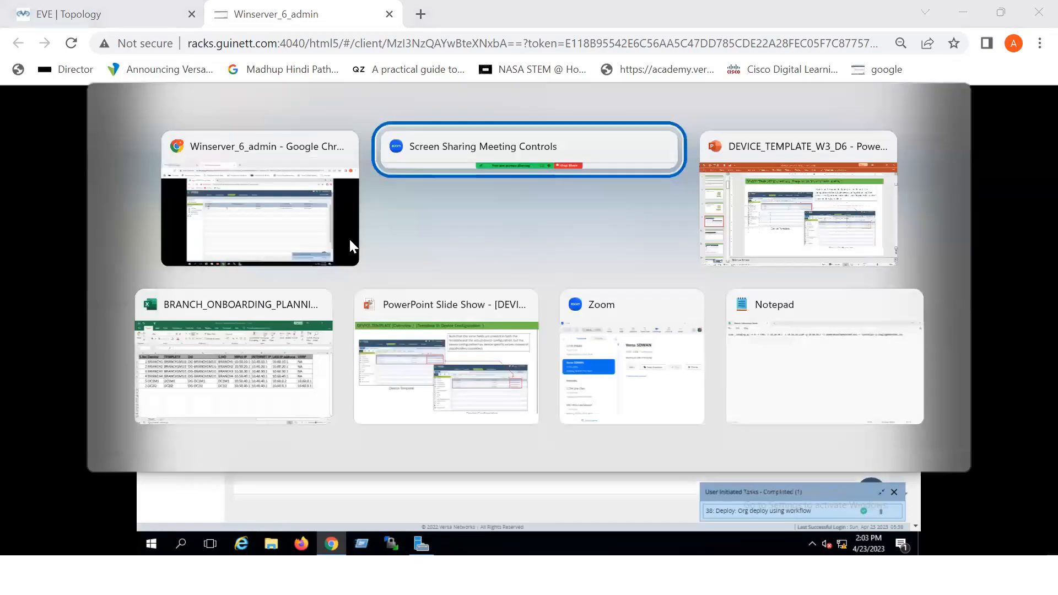
{"action": "key", "text": "Tab"}
{"action": "key", "text": "Tab"}
{"action": "key", "text": "Tab"}
{"action": "key", "text": "Tab"}
{"action": "key", "text": "Tab"}
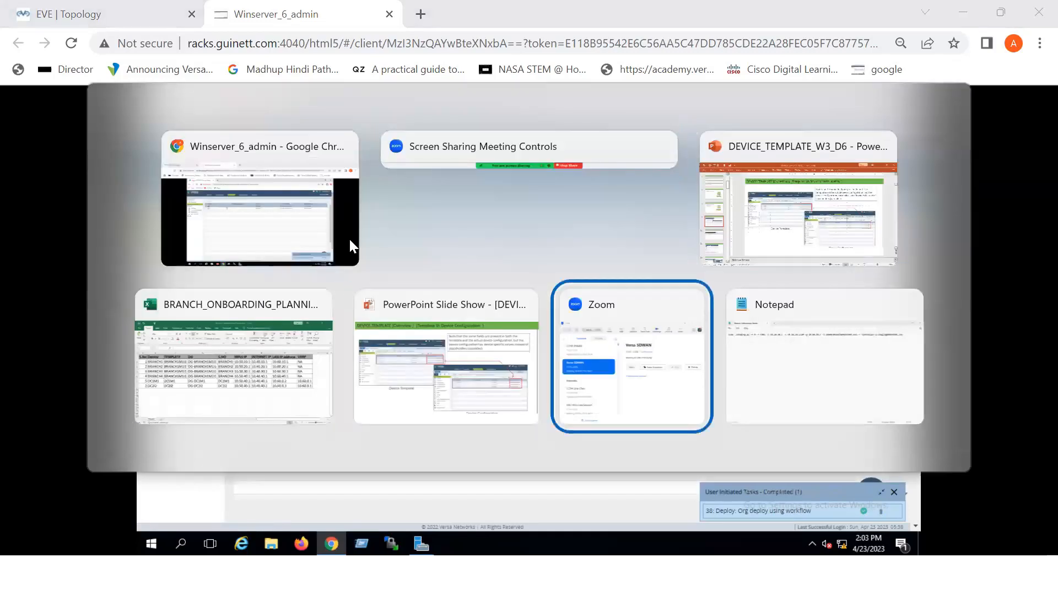
{"action": "key", "text": "Tab"}
{"action": "key", "text": "Tab"}
{"action": "key", "text": "Tab"}
{"action": "key", "text": "Tab"}
{"action": "key", "text": "Tab"}
{"action": "key", "text": "Tab"}
{"action": "key", "text": "Tab"}
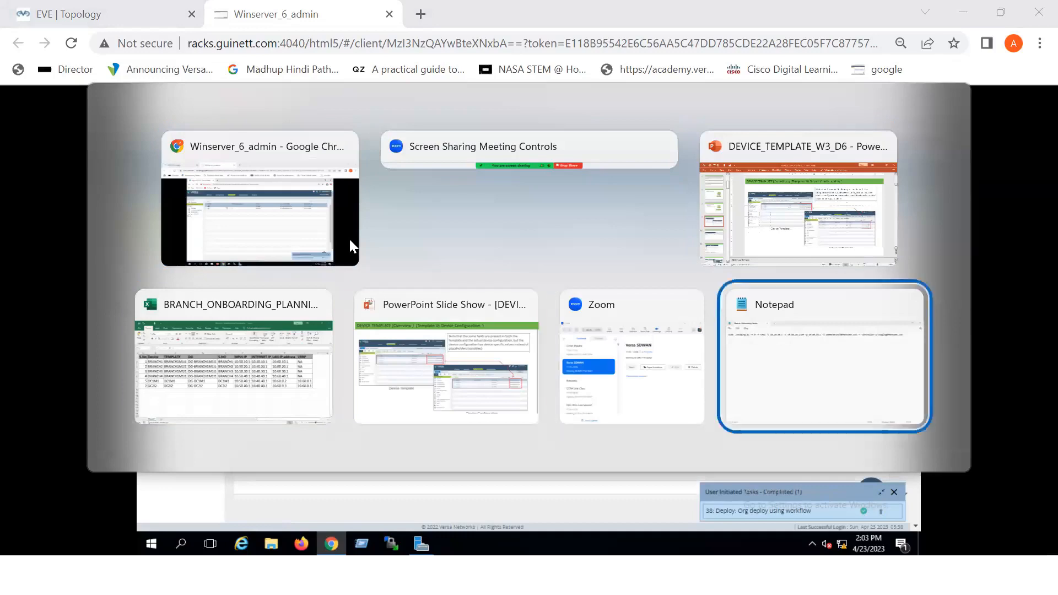
{"action": "key", "text": "Tab"}
{"action": "key", "text": "Tab"}
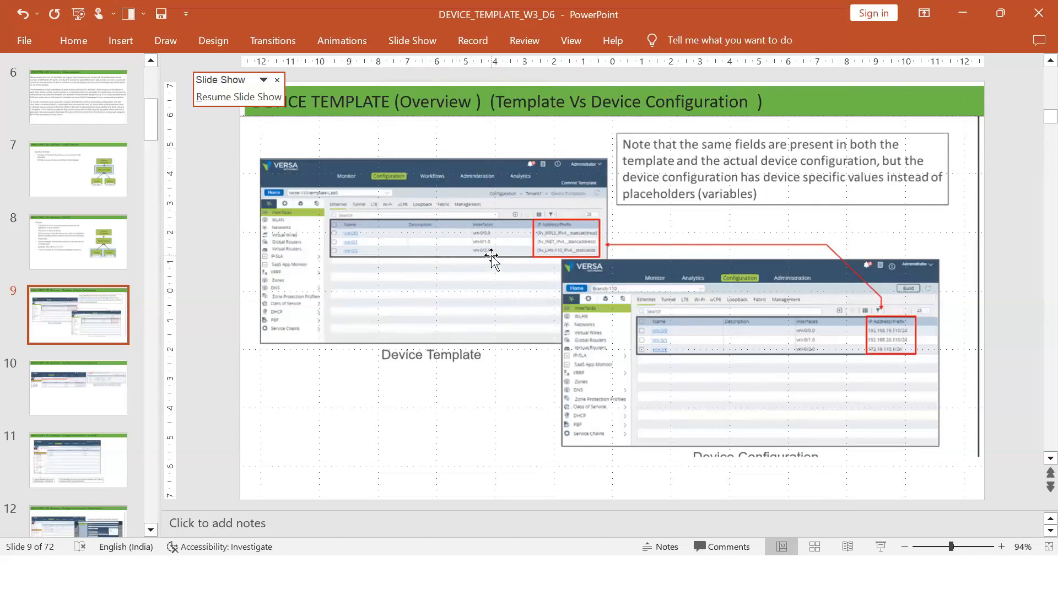
{"action": "key", "text": "alt+Tab"}
{"action": "key", "text": "alt+Tab"}
{"action": "key", "text": "alt+Tab"}
{"action": "key", "text": "alt+Tab"}
{"action": "key", "text": "alt+Tab"}
{"action": "key", "text": "alt+Tab"}
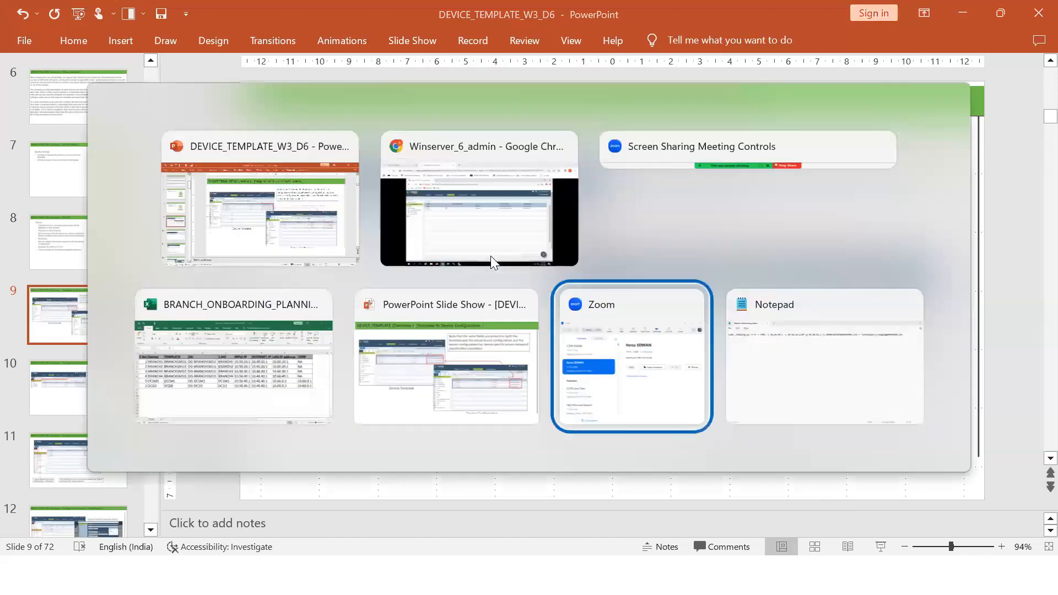
{"action": "key", "text": "alt+Tab"}
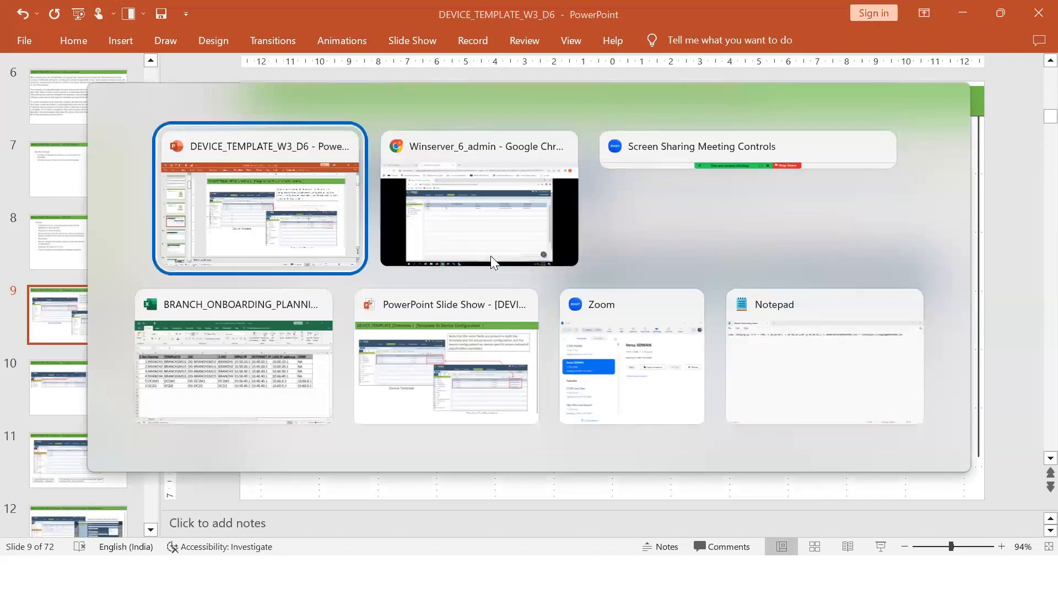
{"action": "key", "text": "alt+Tab"}
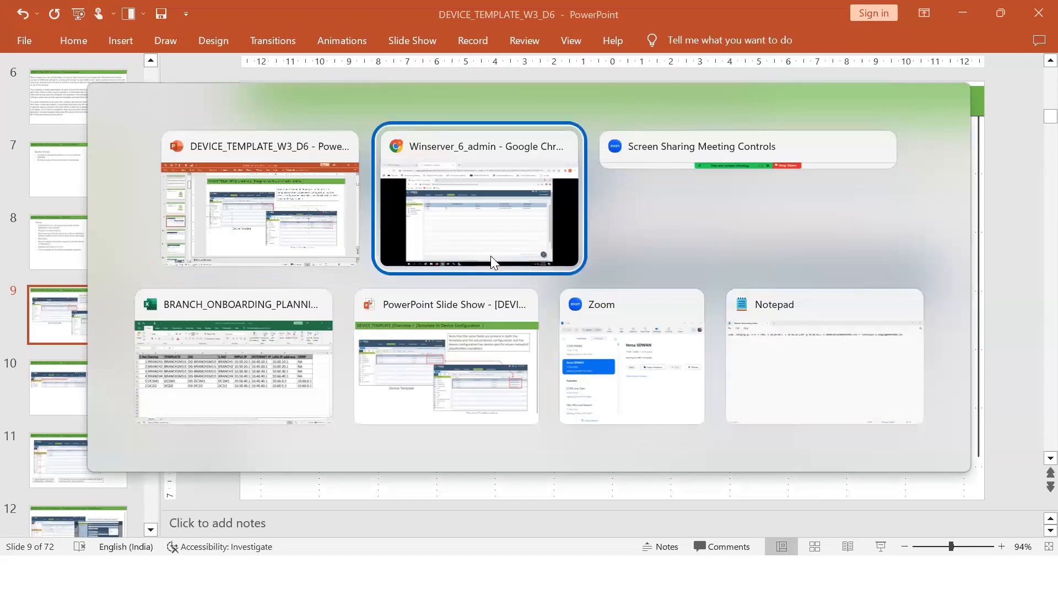
{"action": "left_click", "coordinate": [492, 261]}
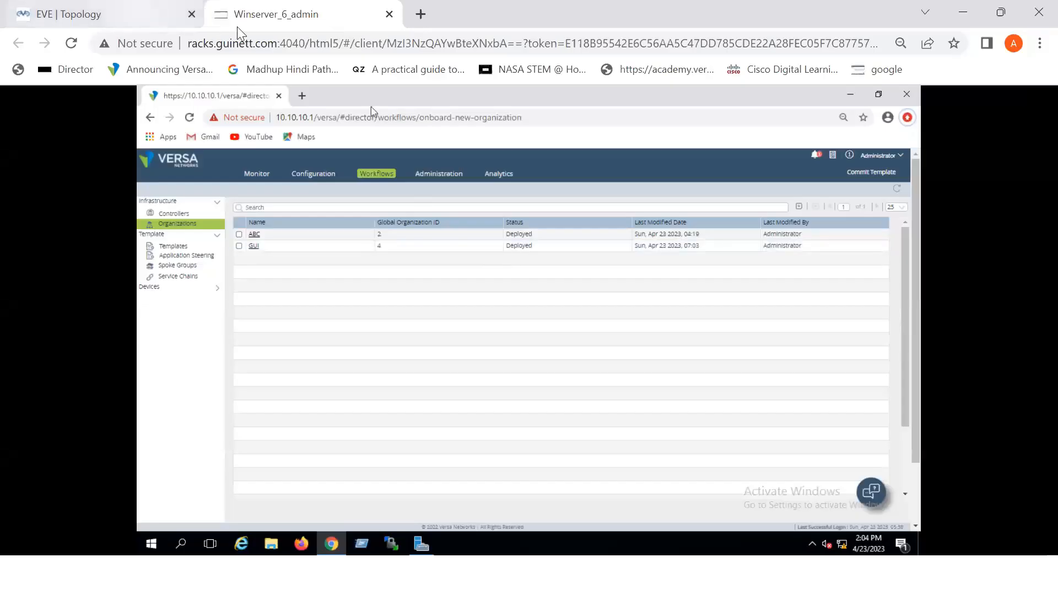
{"action": "left_click", "coordinate": [165, 15]}
{"action": "left_click", "coordinate": [237, 25]}
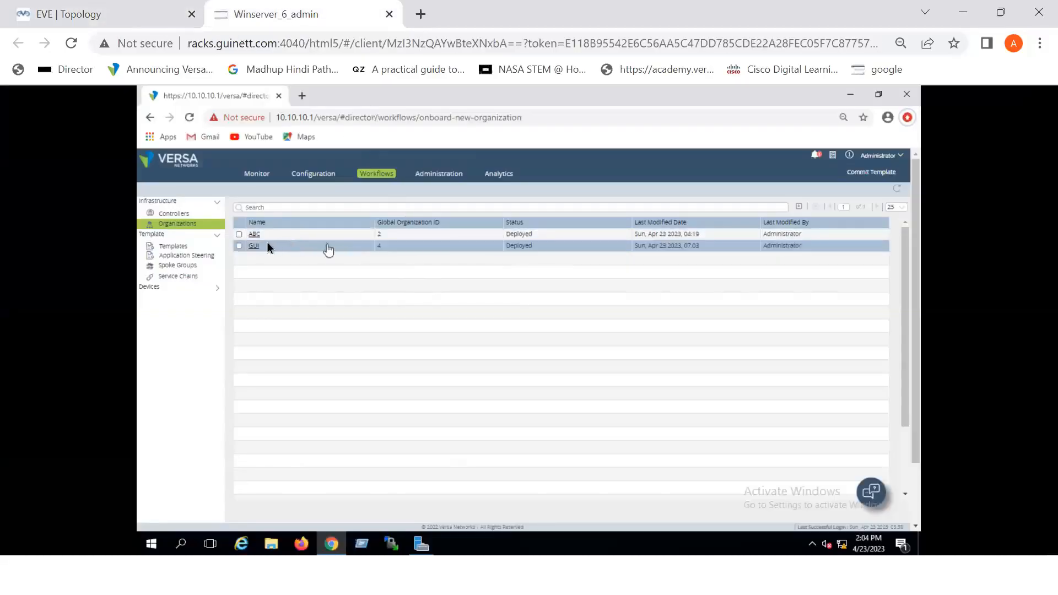
Open the workflow templates and select GUI as the organization whose templates are listed.
{"action": "left_click", "coordinate": [174, 247]}
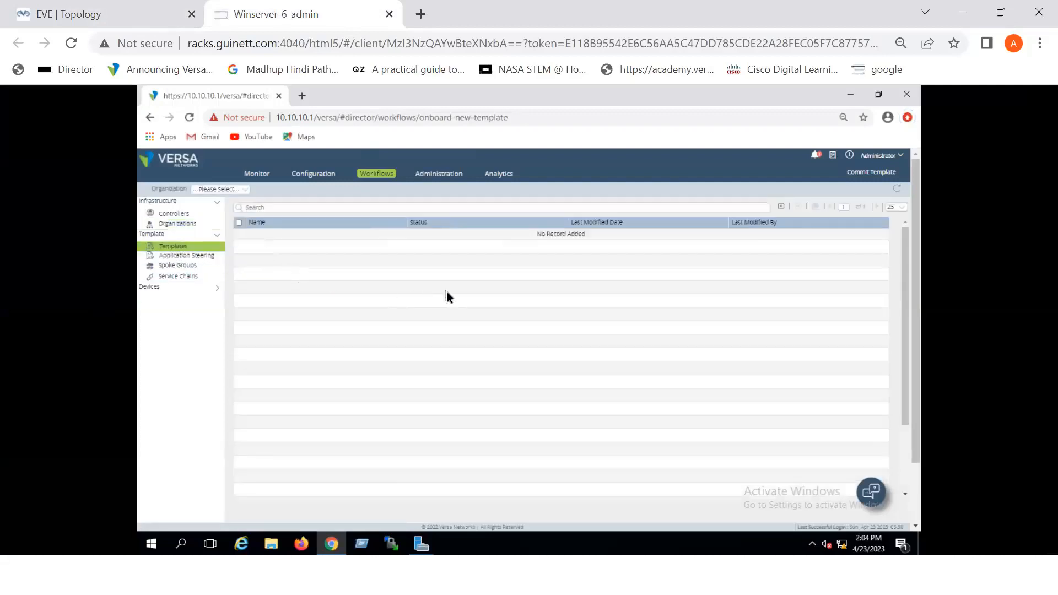
{"action": "left_click", "coordinate": [228, 192]}
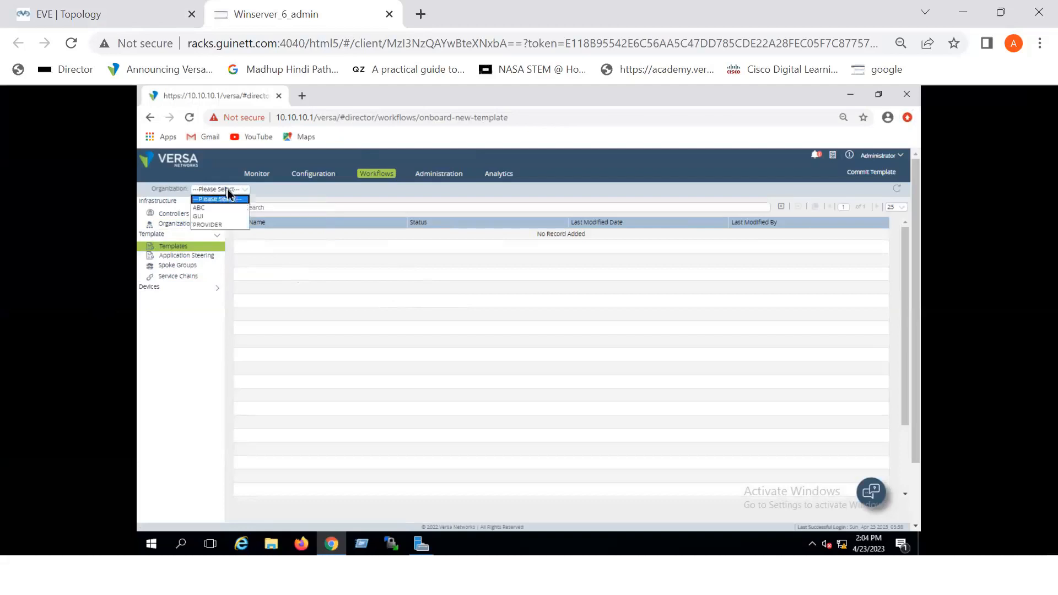
{"action": "left_click", "coordinate": [204, 217]}
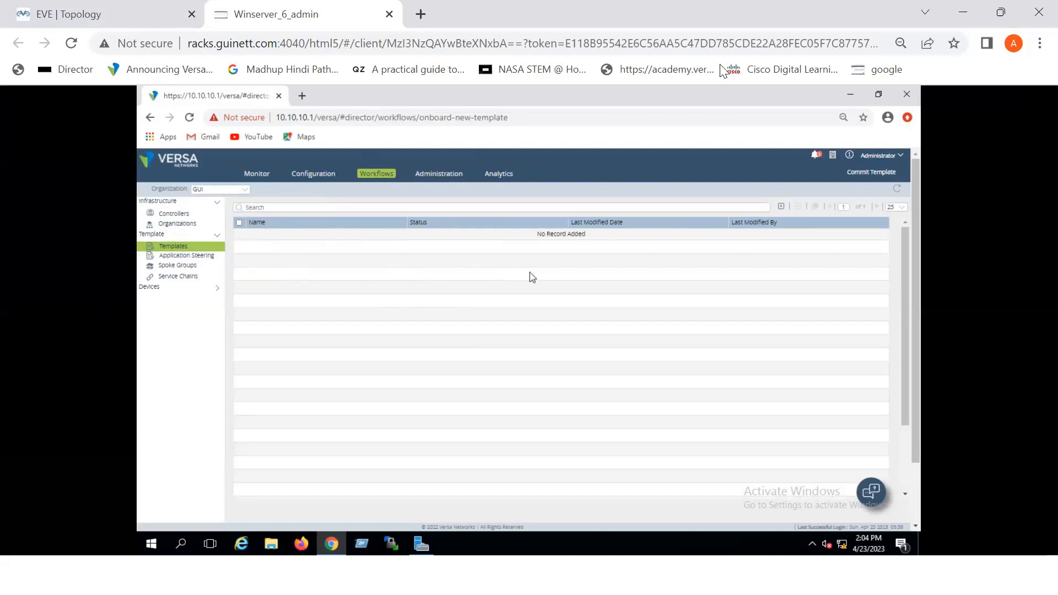
{"action": "left_click", "coordinate": [798, 43]}
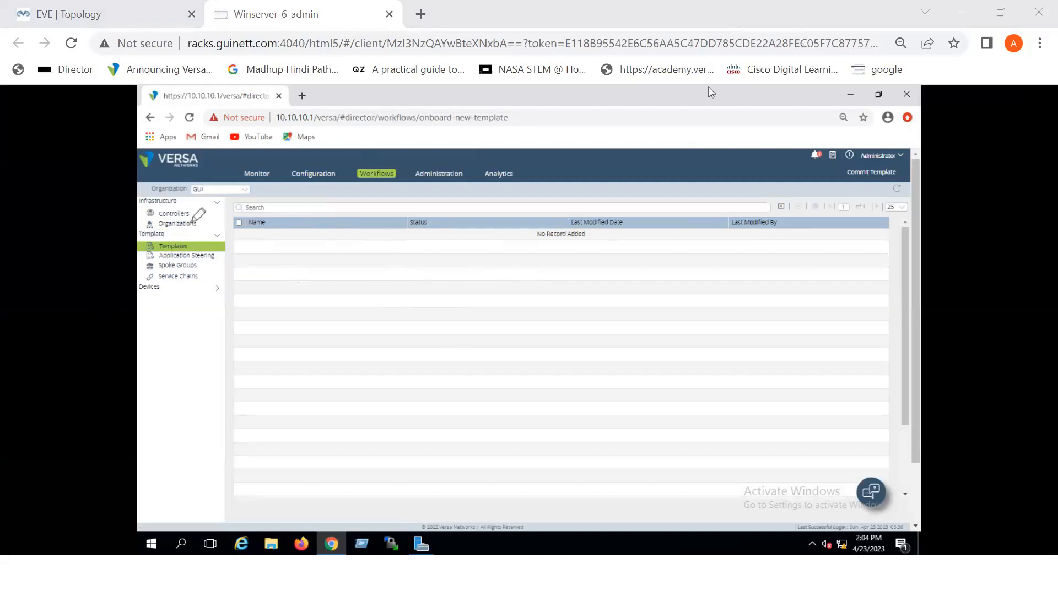
{"action": "left_click_drag", "start_coordinate": [234, 197], "coordinate": [192, 175]}
Start a new device template for the GUI organization and name it BRANCH1M1I.
{"action": "left_click", "coordinate": [782, 208]}
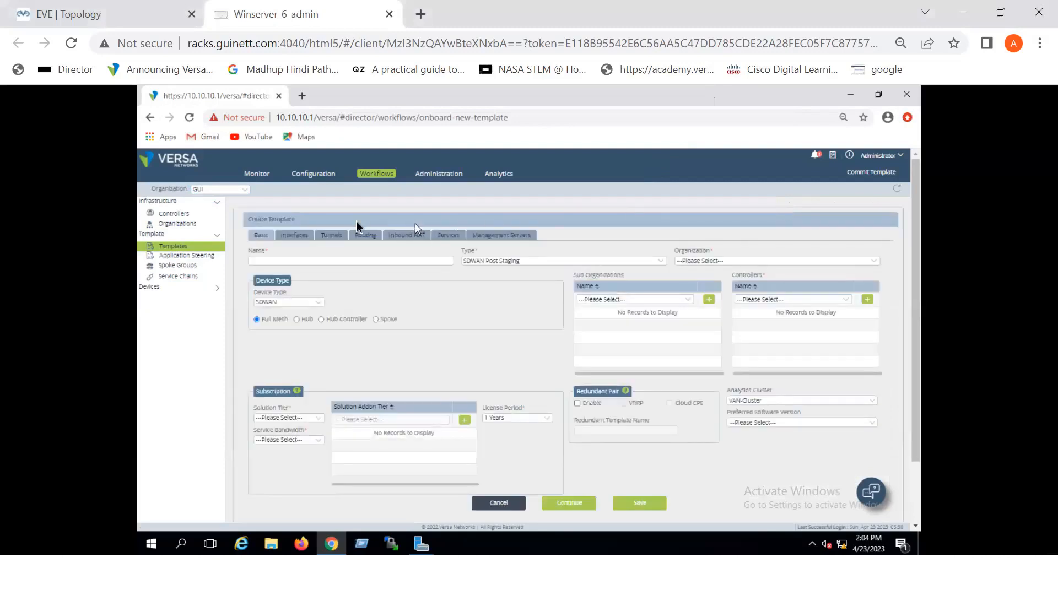
{"action": "left_click", "coordinate": [328, 265]}
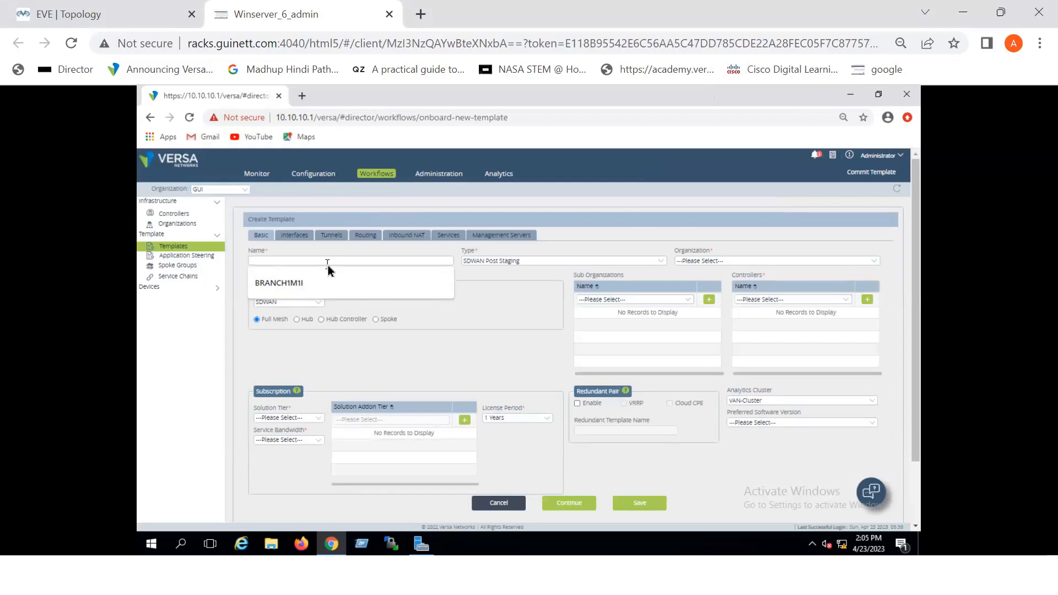
{"action": "type", "text": "BRANCH1M1I"}
{"action": "left_click", "coordinate": [473, 339]}
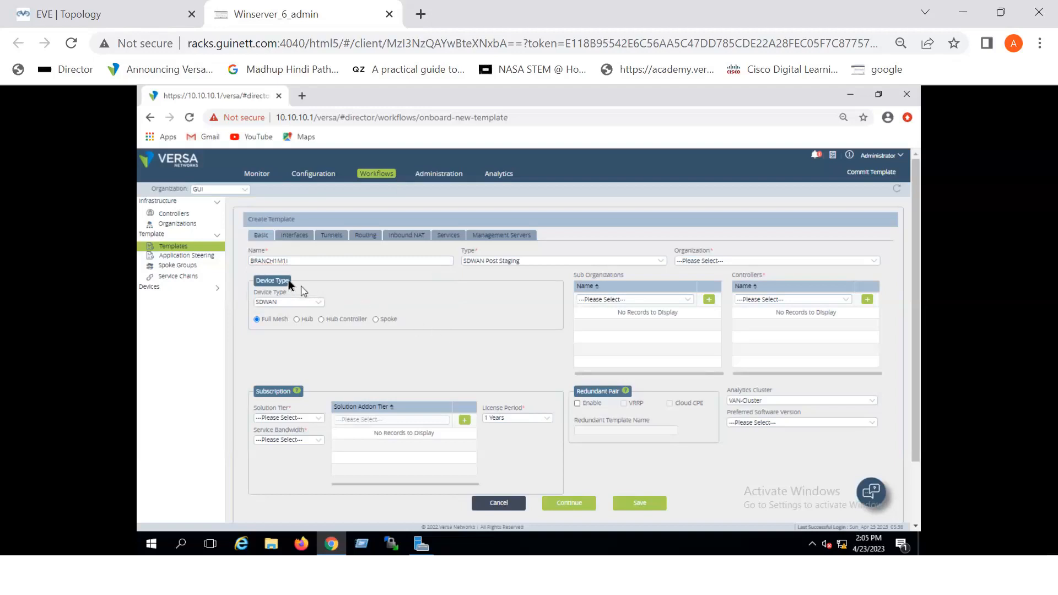